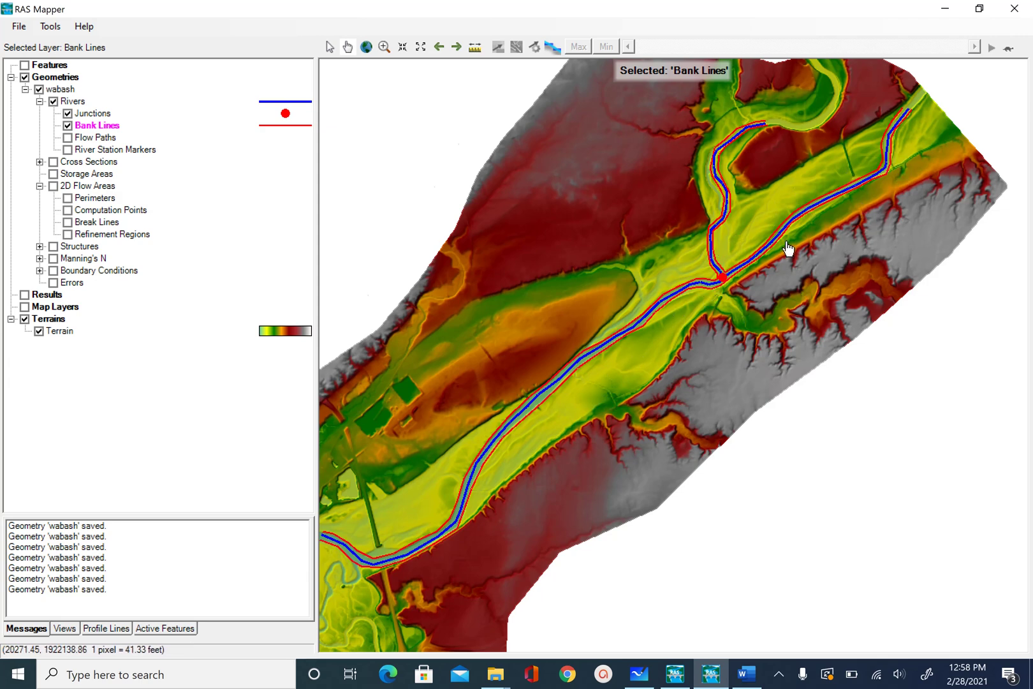
scroll(789, 249, up, 3)
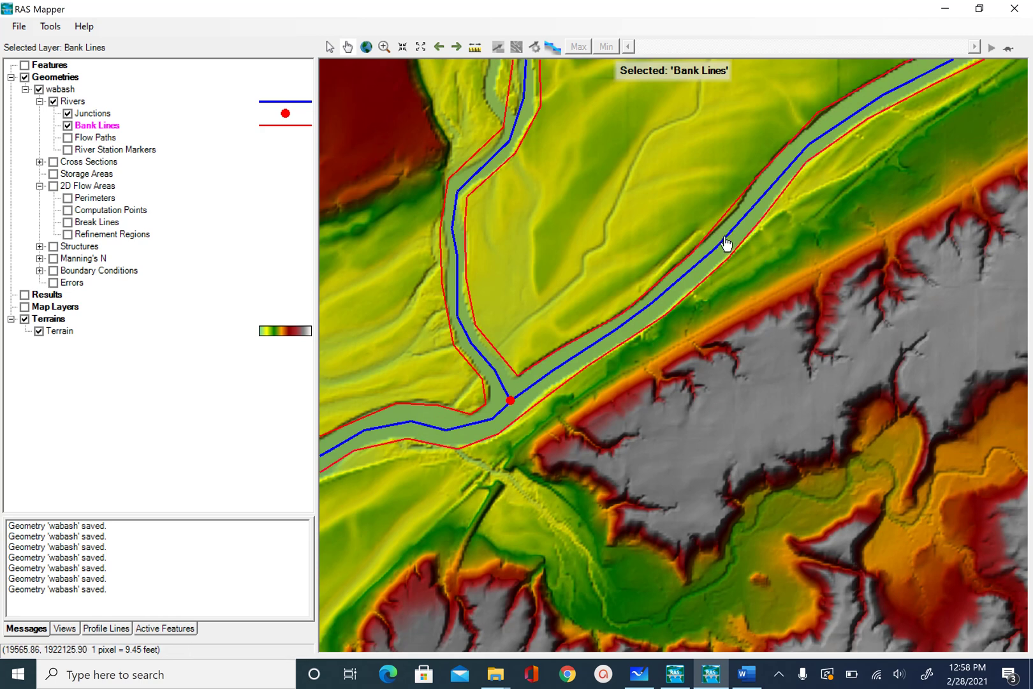
scroll(751, 310, down, 2)
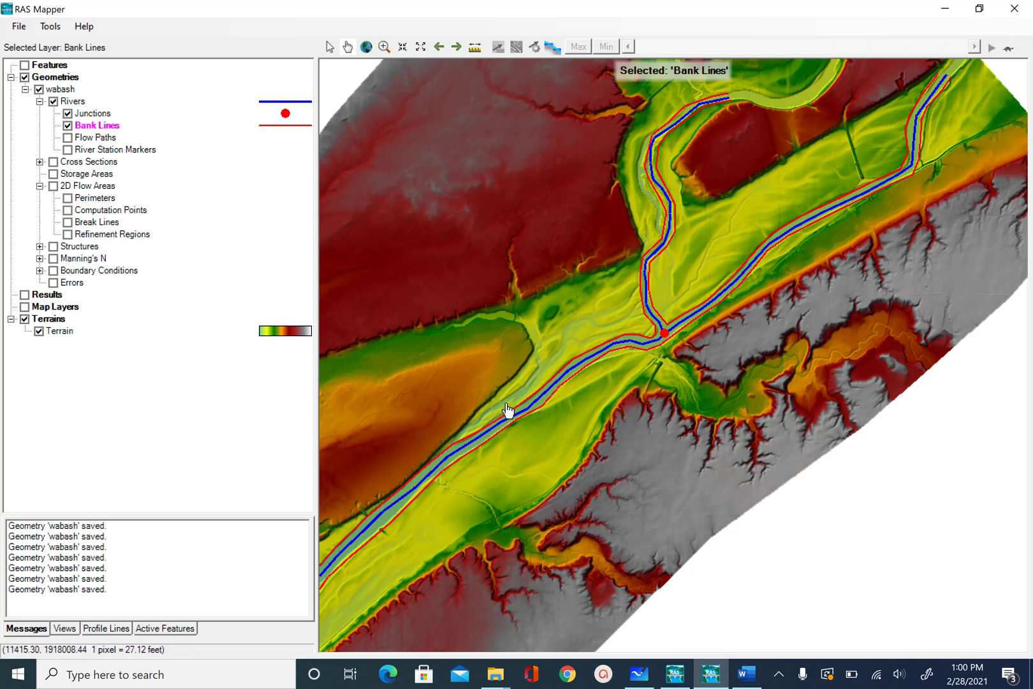
scroll(517, 387, up, 2)
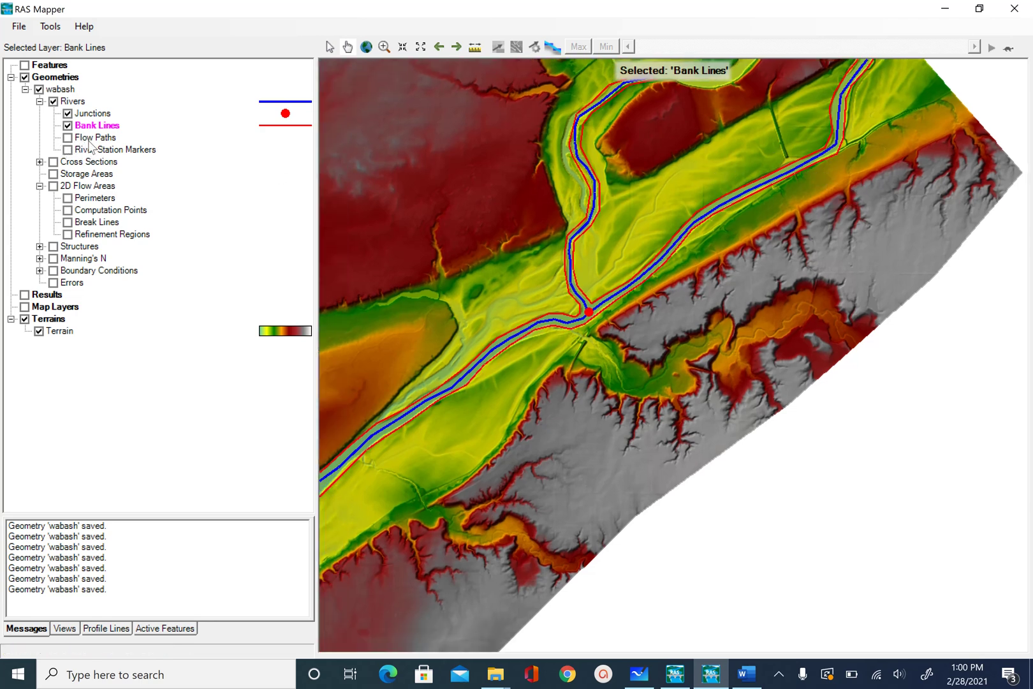
Turn on the Flow Paths layer of the wabash geometry and start editing it.
click(67, 139)
right_click(108, 138)
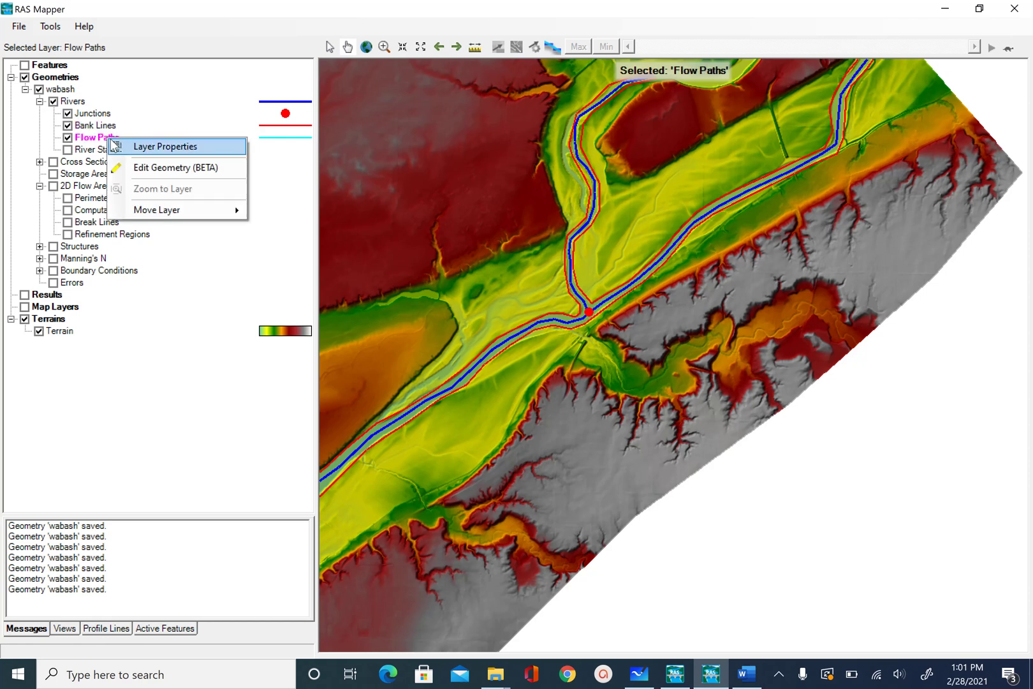
click(175, 169)
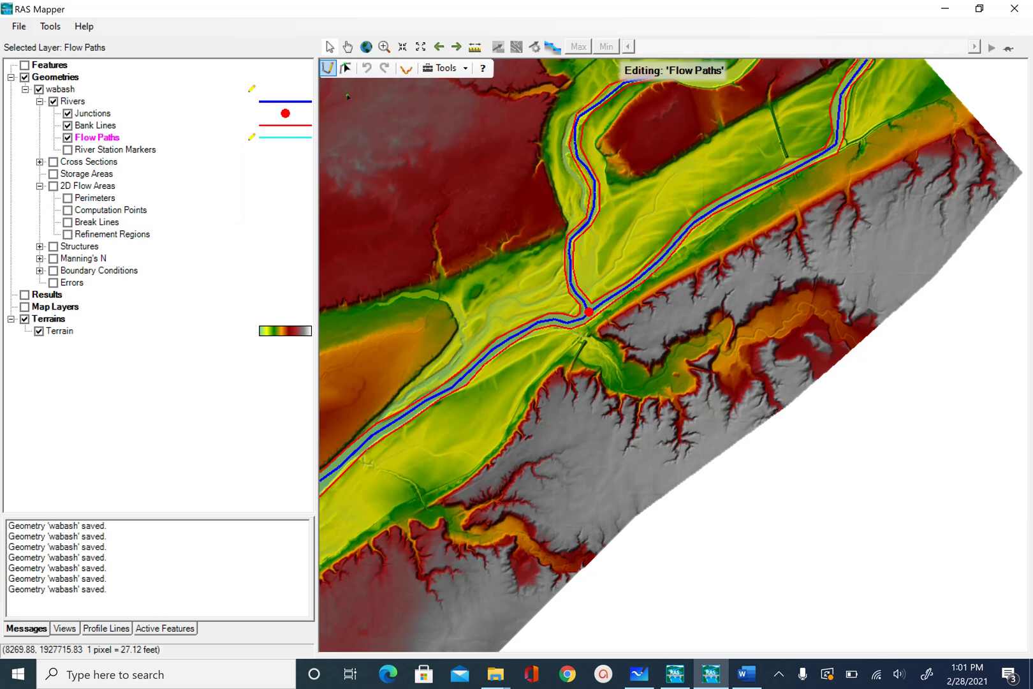
click(334, 75)
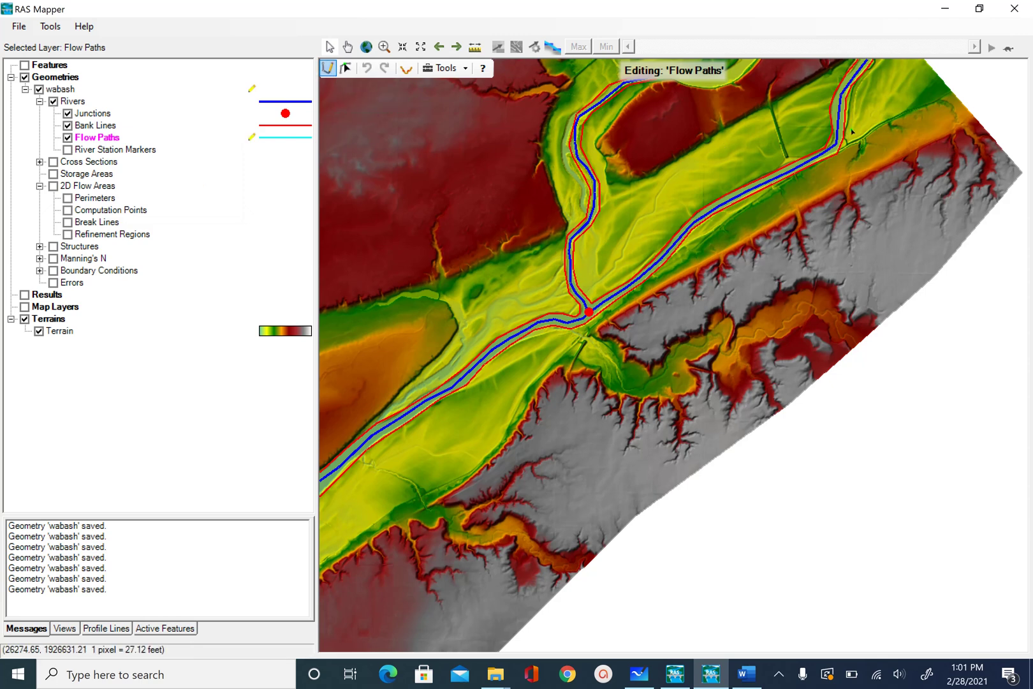
Digitize the upstream part of a flow path along the southeastern floodplain edge, from the northeast terrain end past the junction.
scroll(851, 131, down, 1)
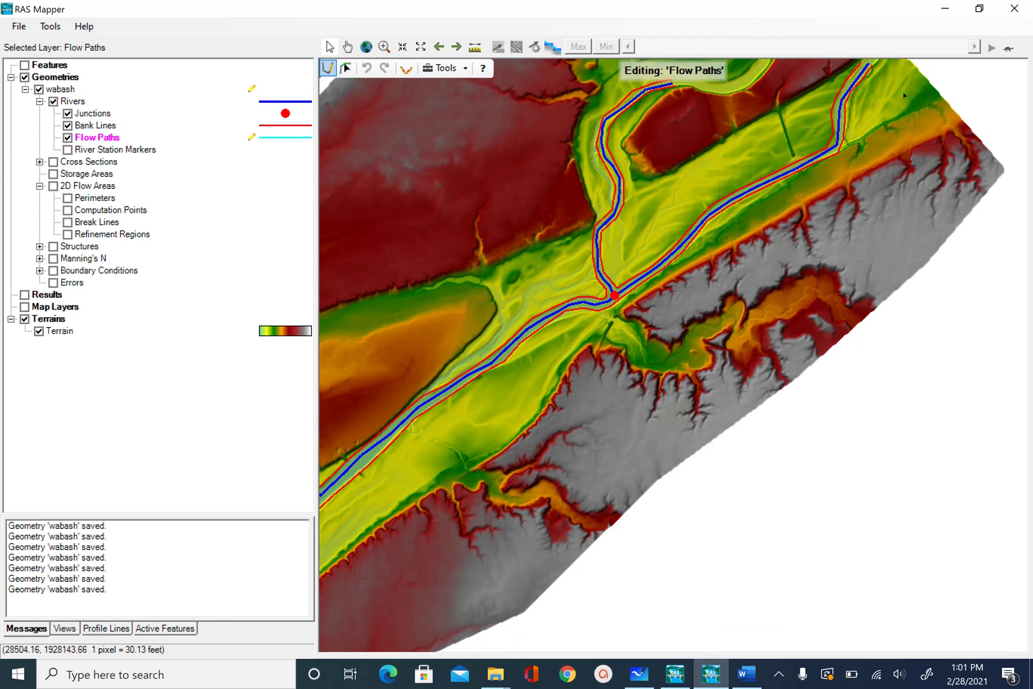
click(917, 96)
click(873, 156)
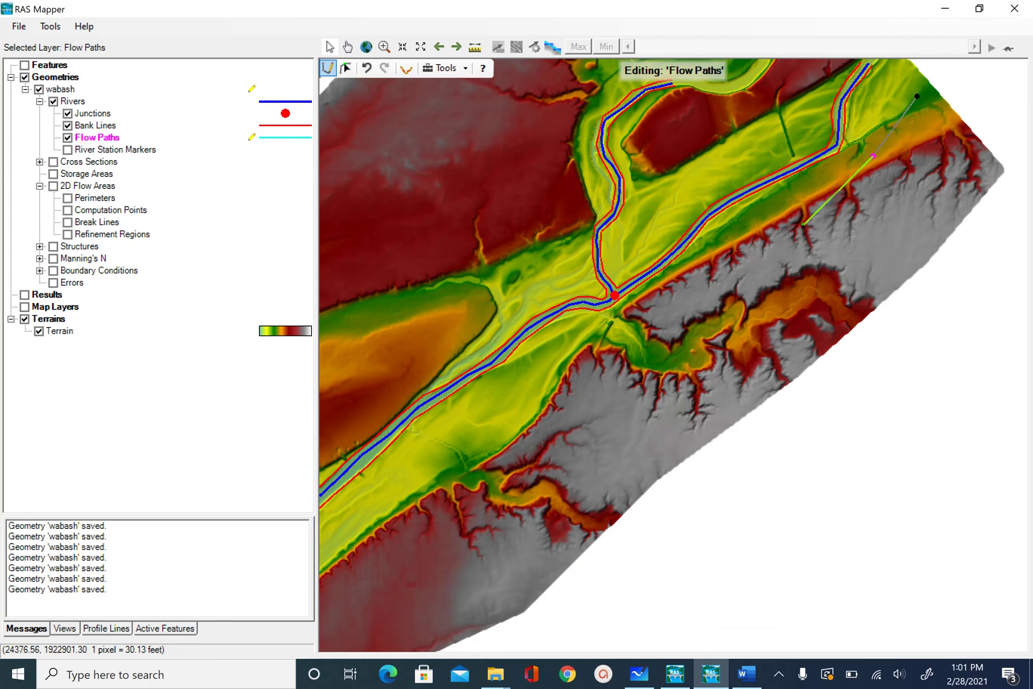
click(786, 221)
click(661, 298)
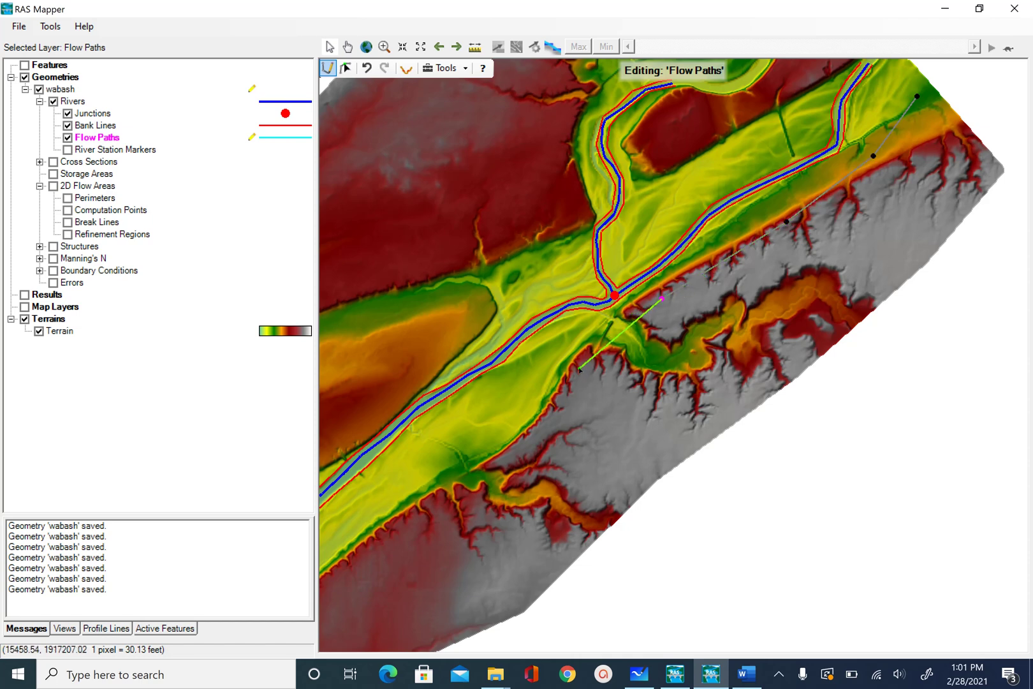
click(579, 368)
click(486, 469)
click(371, 537)
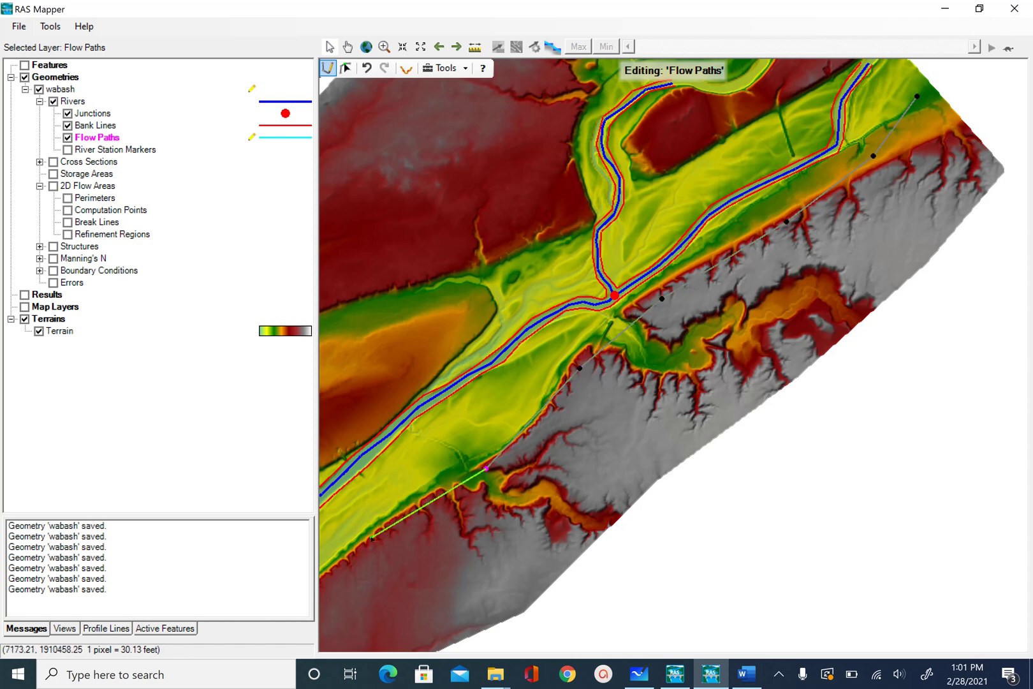
double_click(349, 553)
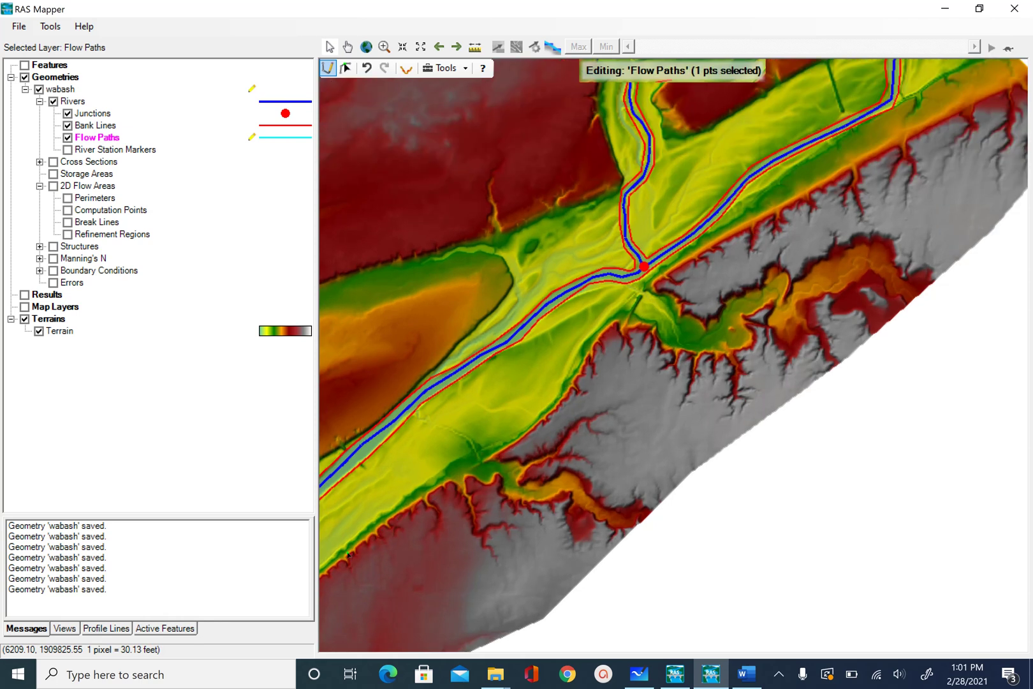
Continue the southeastern flow path downstream along the valley edge and finish it south of the main river's downstream end.
scroll(348, 553, up, 1)
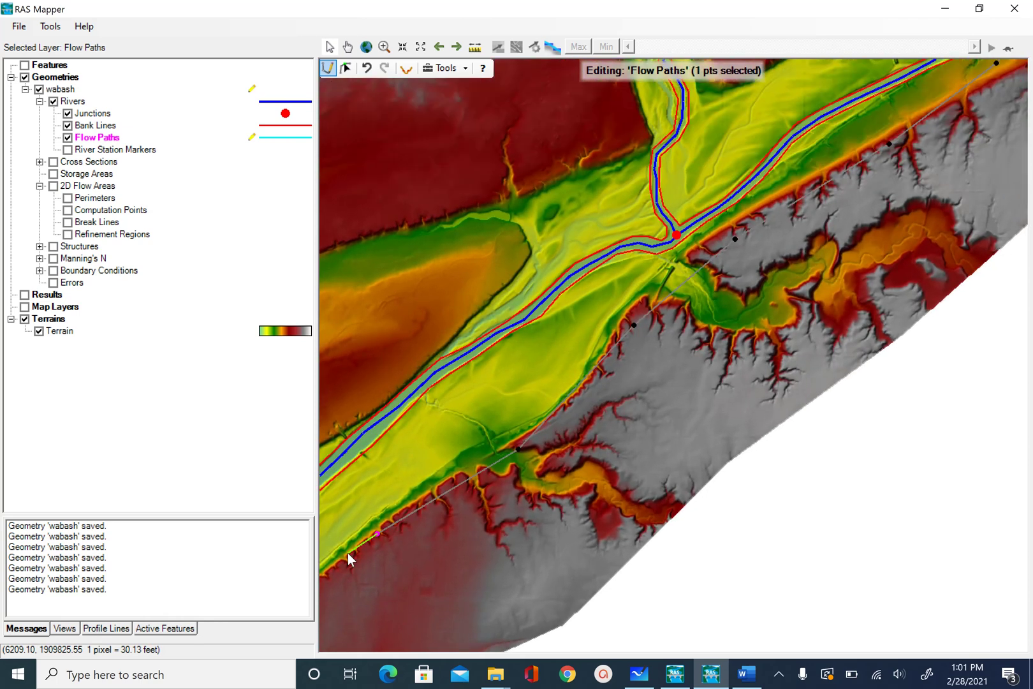
drag(348, 553, 746, 314)
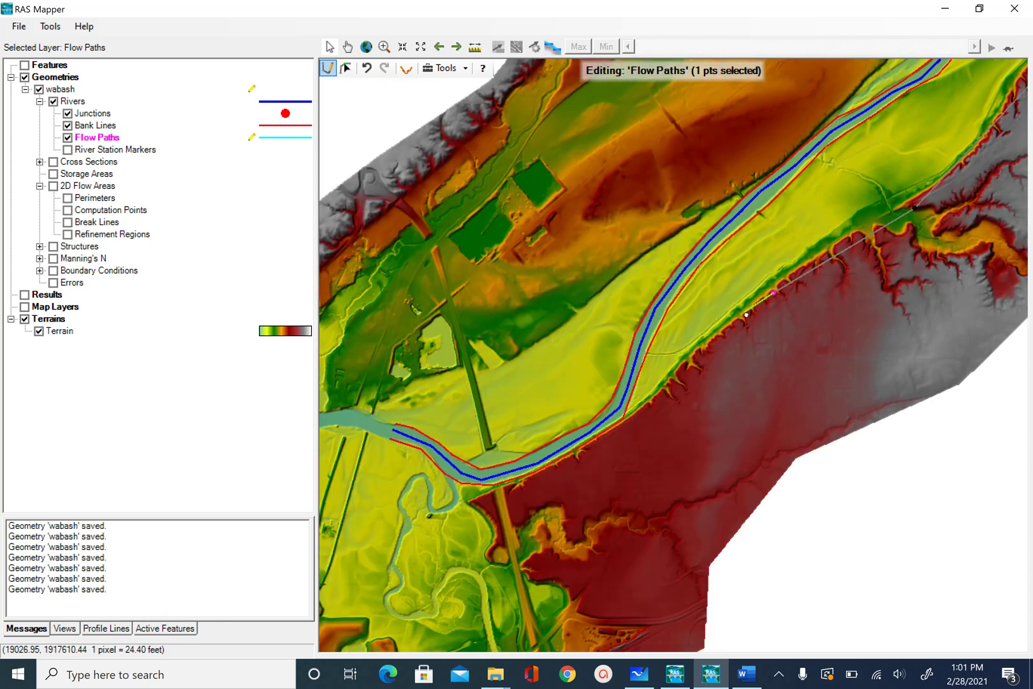
click(689, 362)
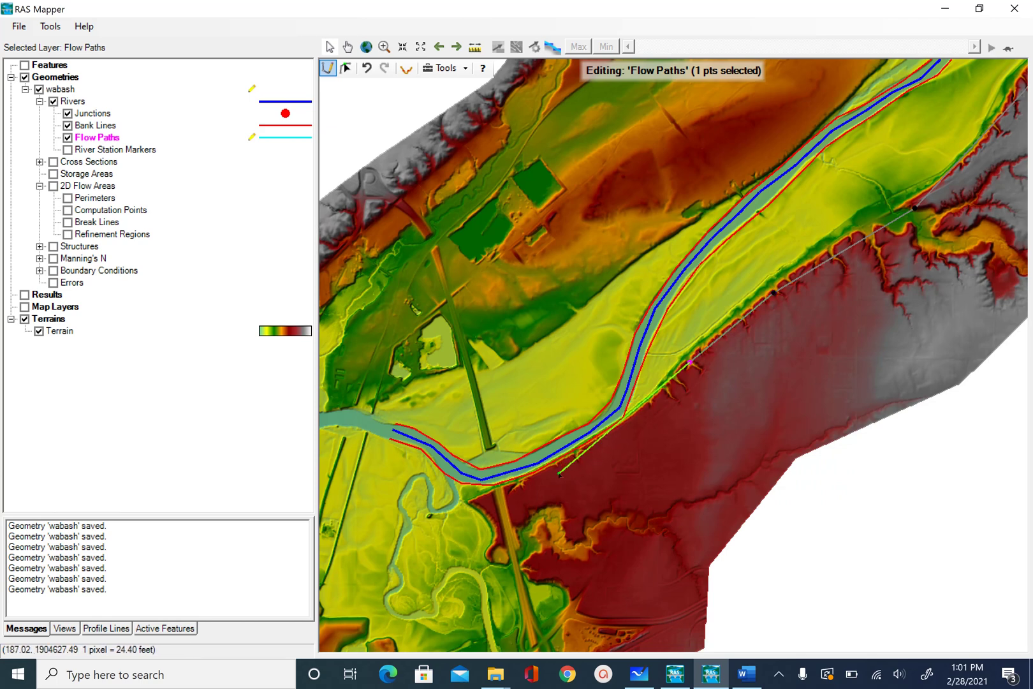
click(624, 412)
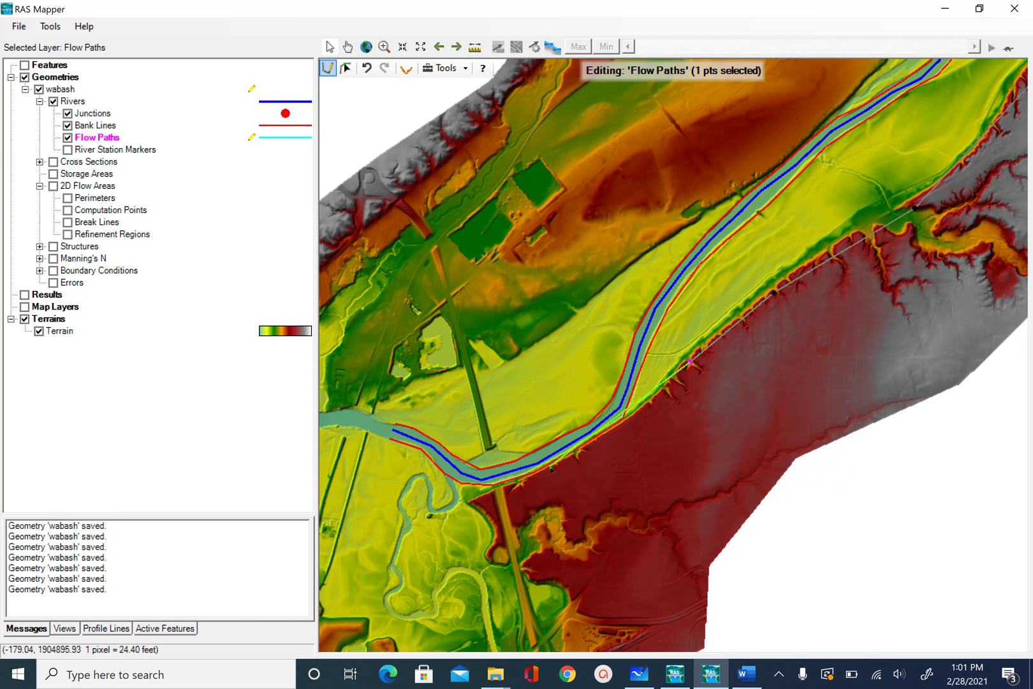
click(543, 504)
click(467, 533)
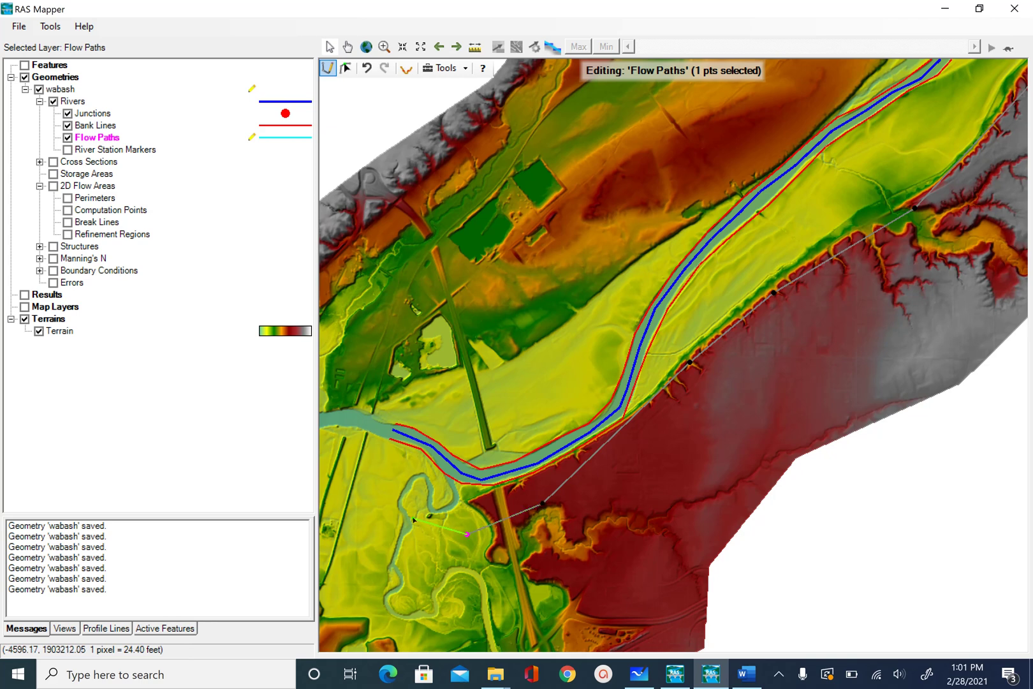
double_click(349, 493)
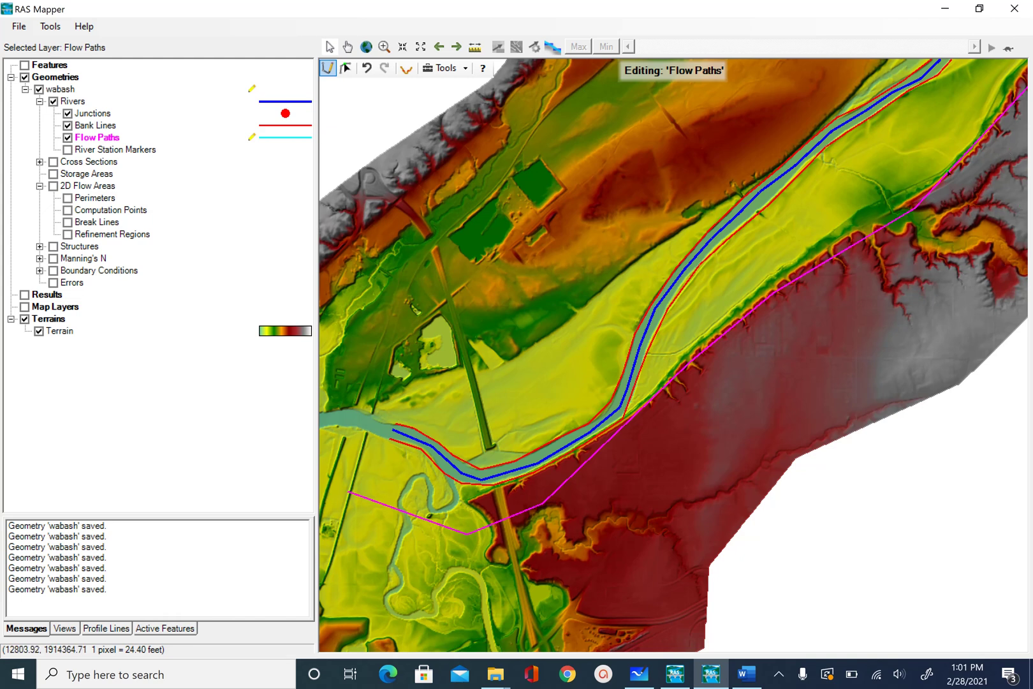
Stop editing the Flow Paths layer and save the edits to the wabash geometry.
right_click(91, 140)
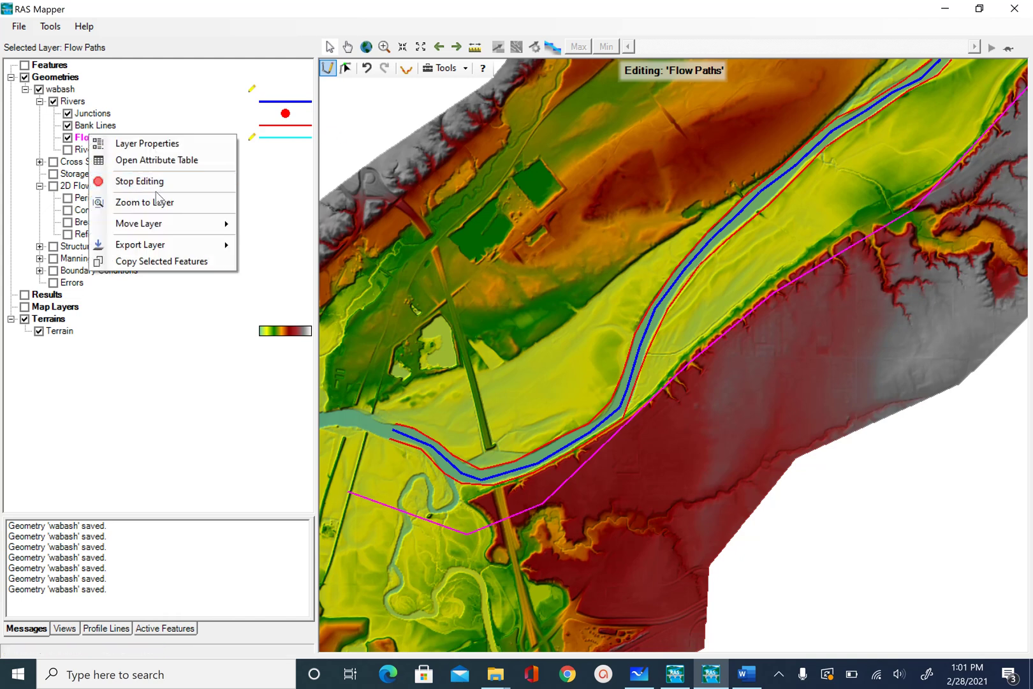
click(155, 179)
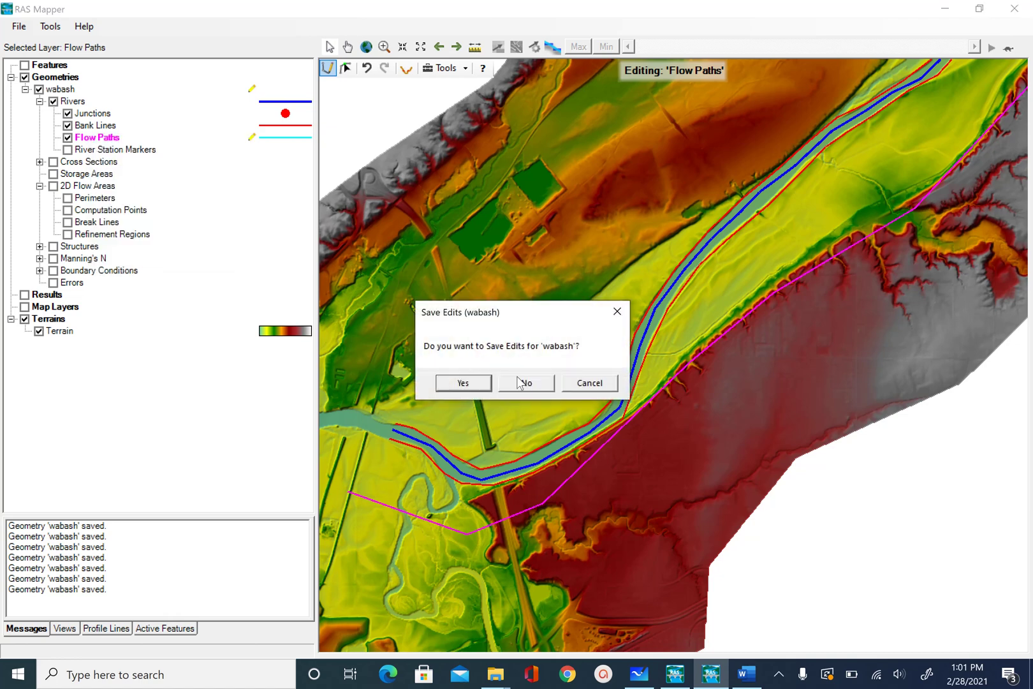
click(472, 385)
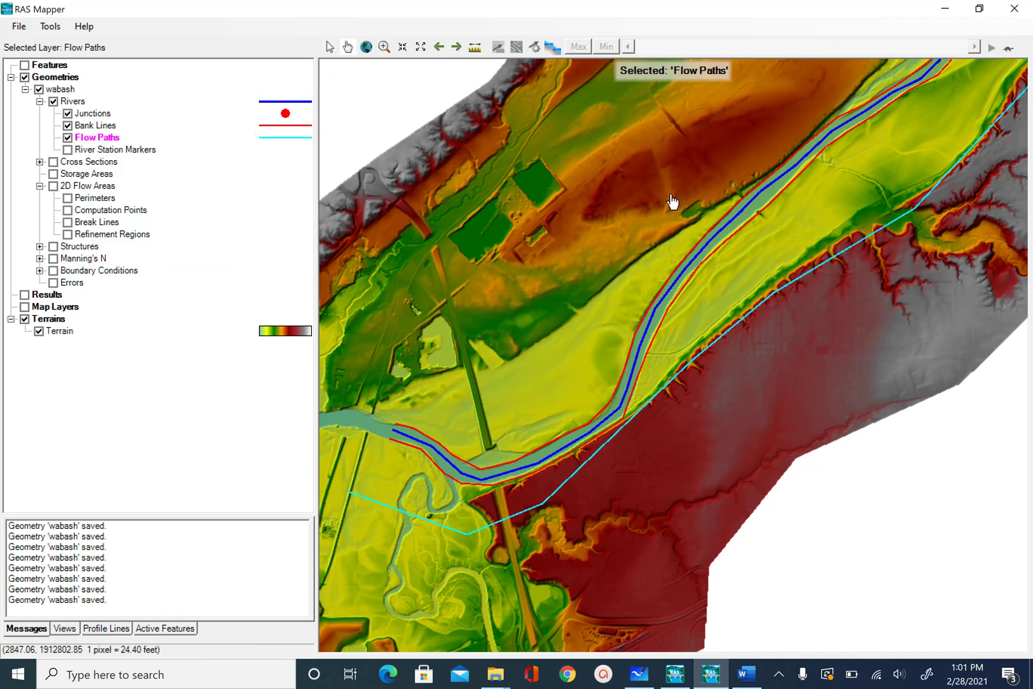
Reopen Flow Paths for editing and digitize a flow path along the northwestern floodplain edge of the northeastern reach, ending between the two upstream rivers.
scroll(670, 203, up, 2)
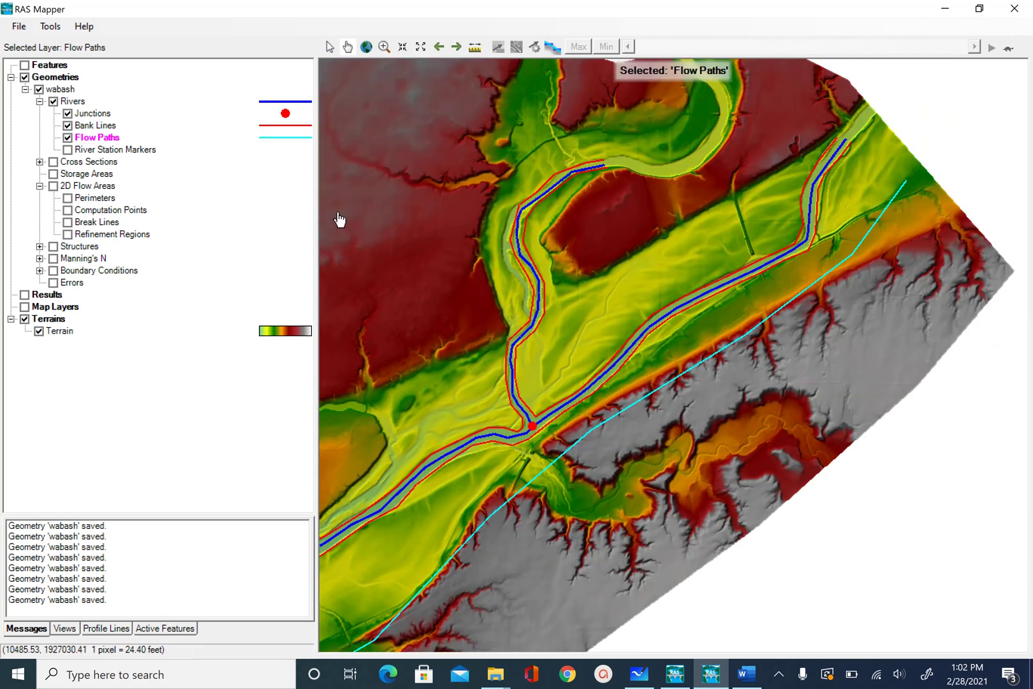
right_click(110, 144)
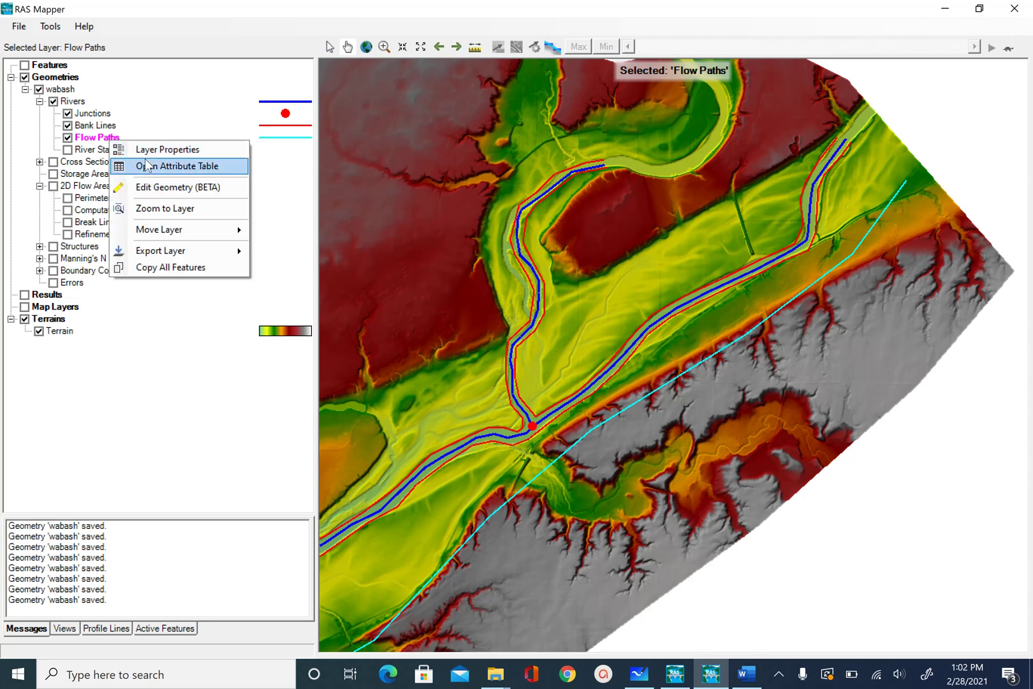
click(157, 188)
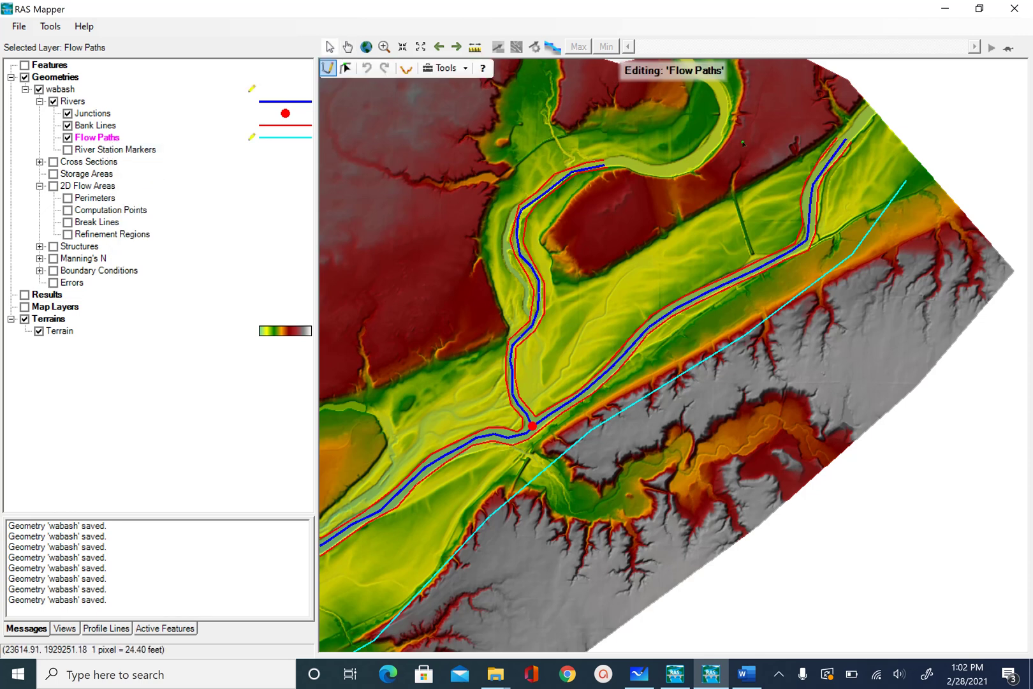
click(816, 139)
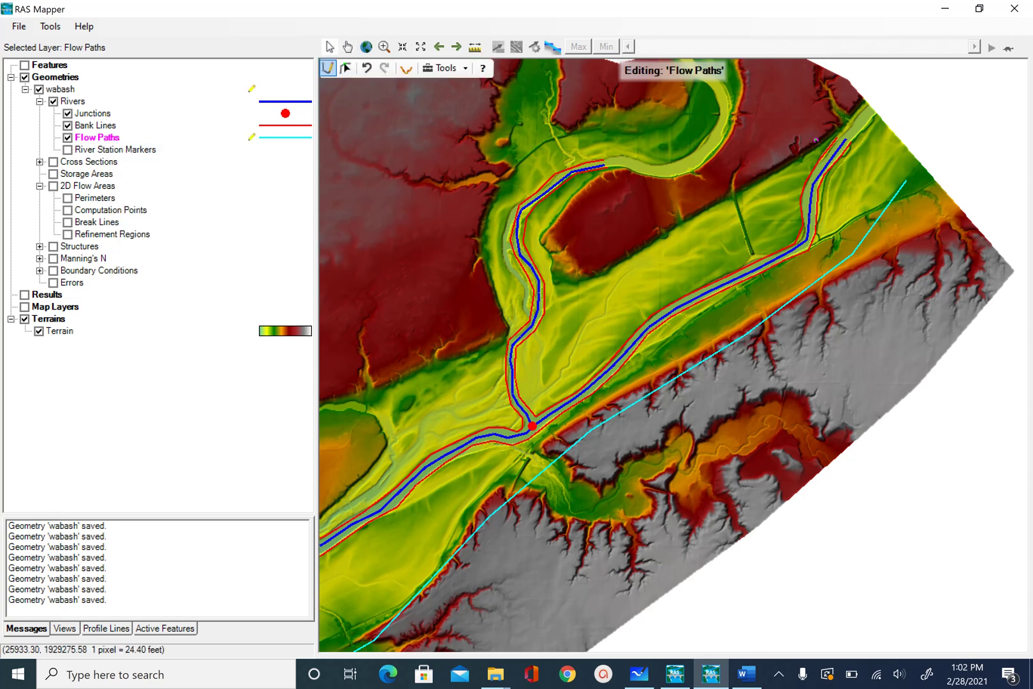
click(765, 180)
click(684, 223)
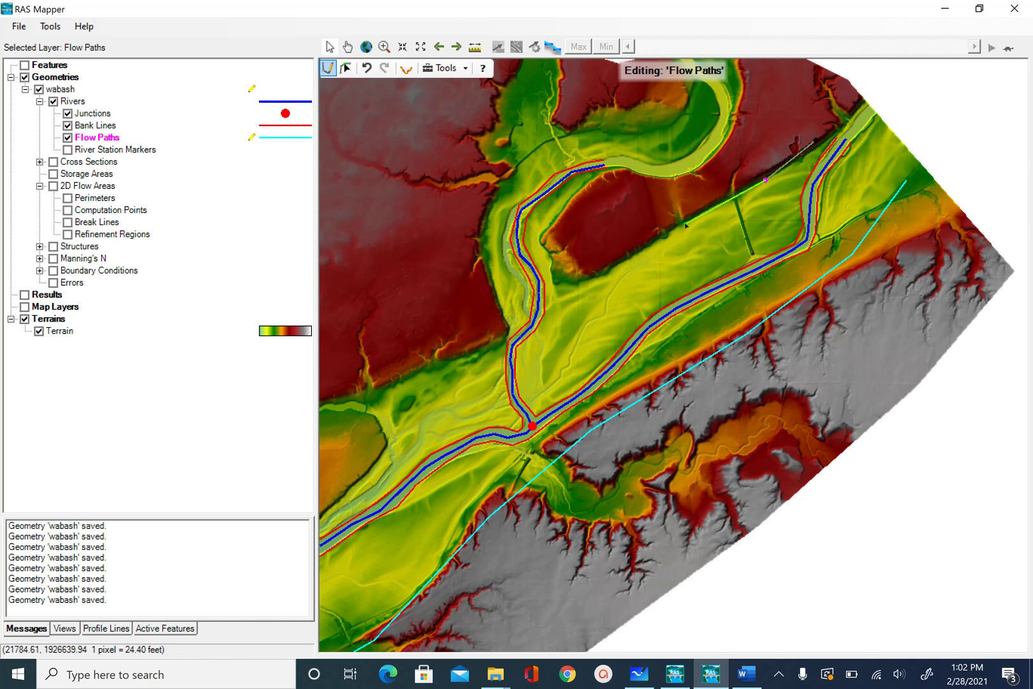
click(599, 284)
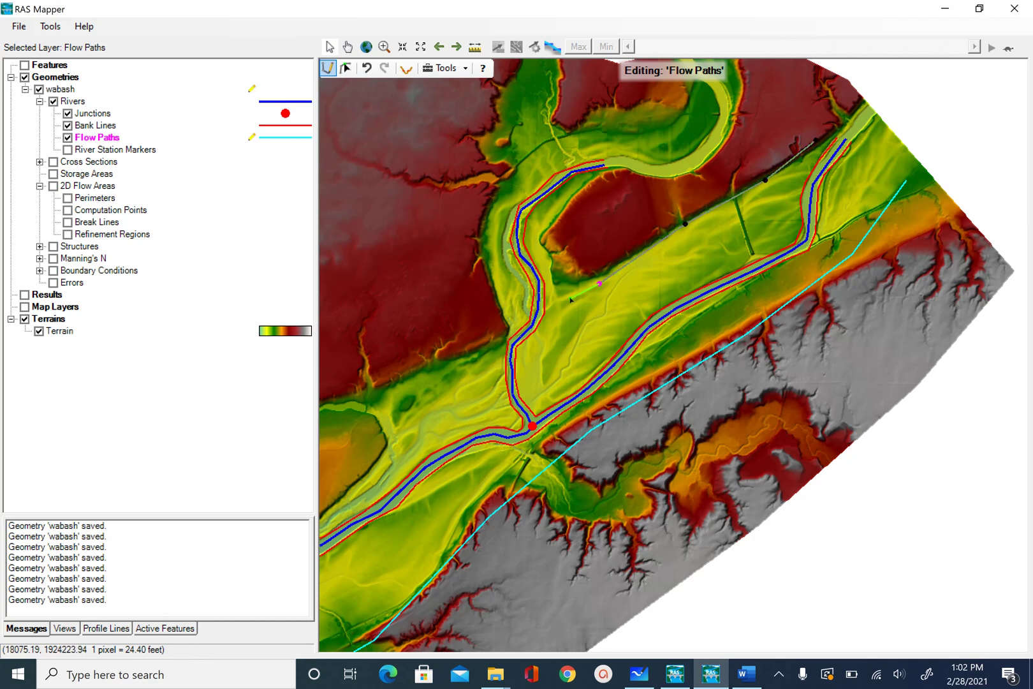
double_click(572, 300)
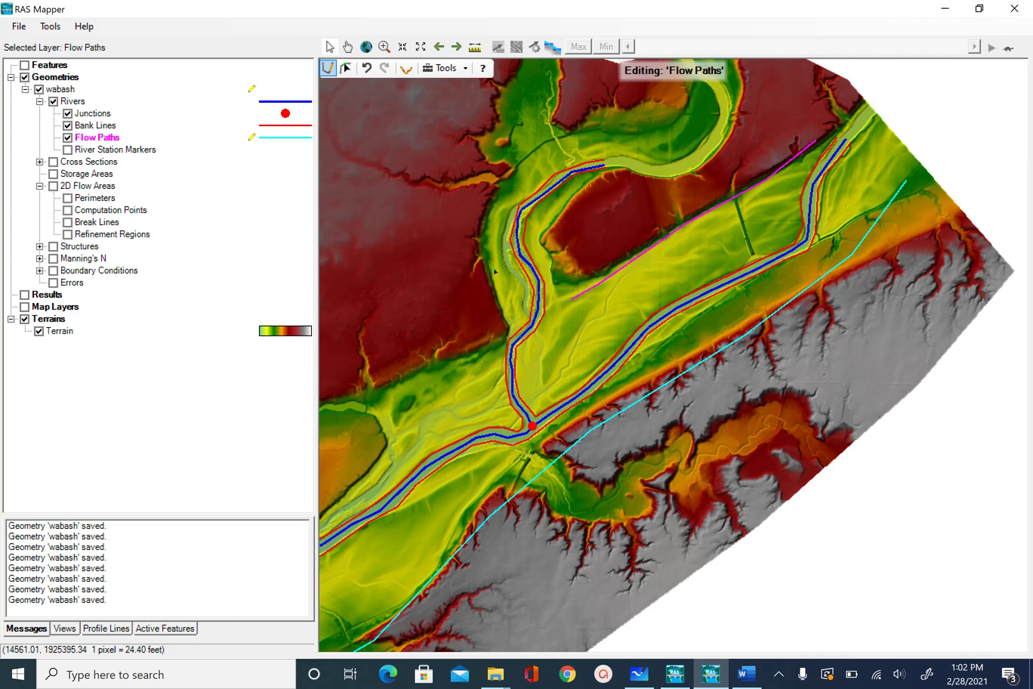
End the Flow Paths editing session, saving the newly drawn flow path to the wabash geometry.
click(348, 47)
drag(485, 261, 732, 24)
drag(732, 133, 771, 173)
scroll(786, 177, down, 2)
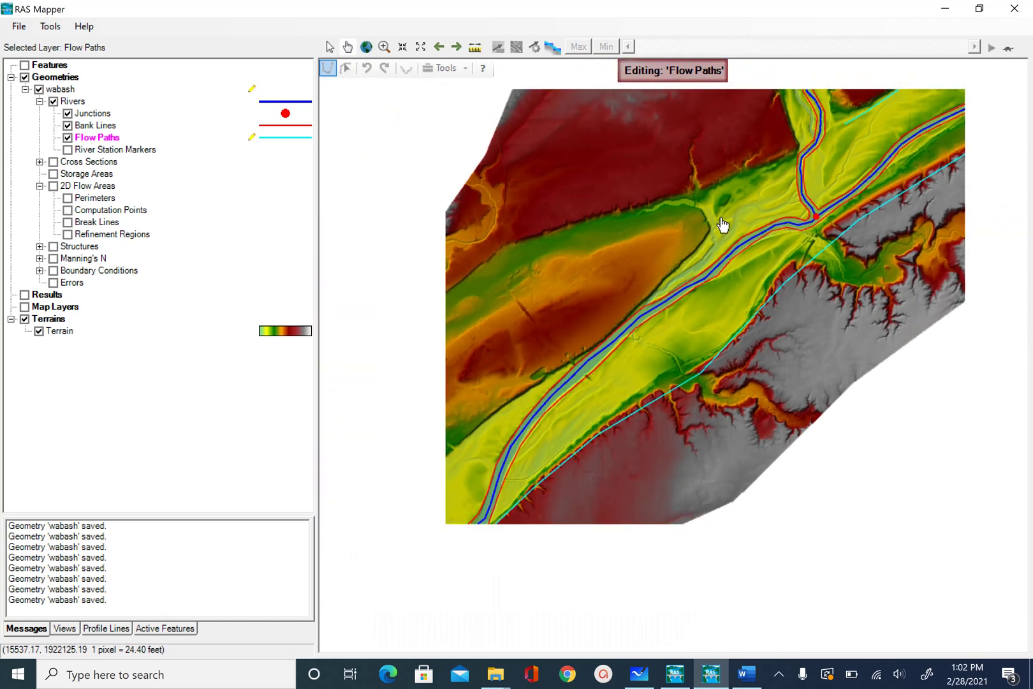
drag(711, 227, 744, 218)
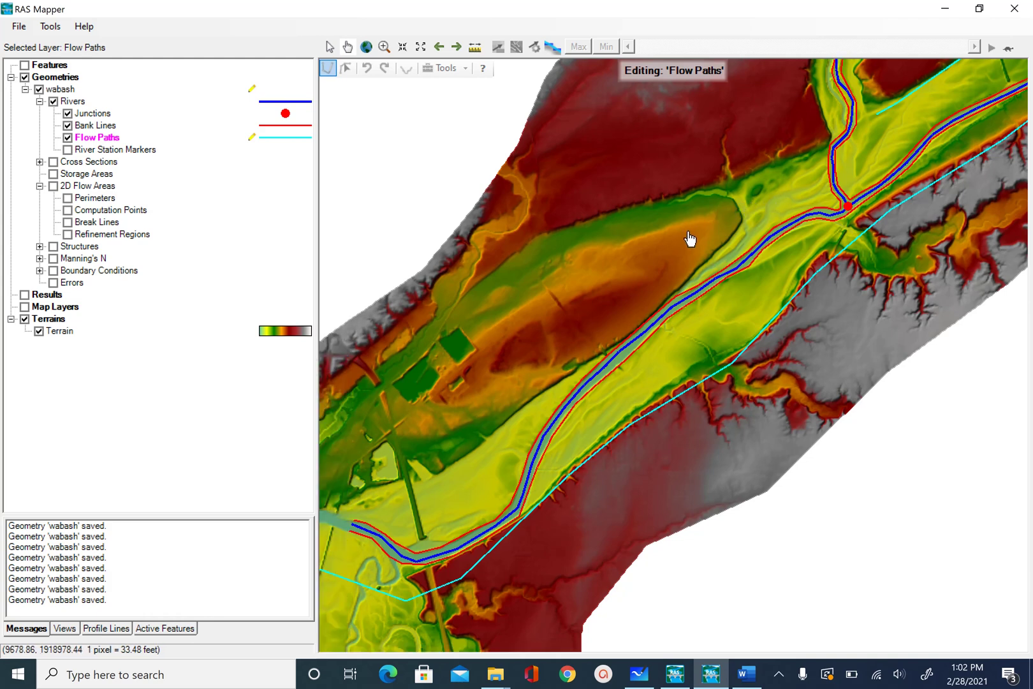
right_click(106, 140)
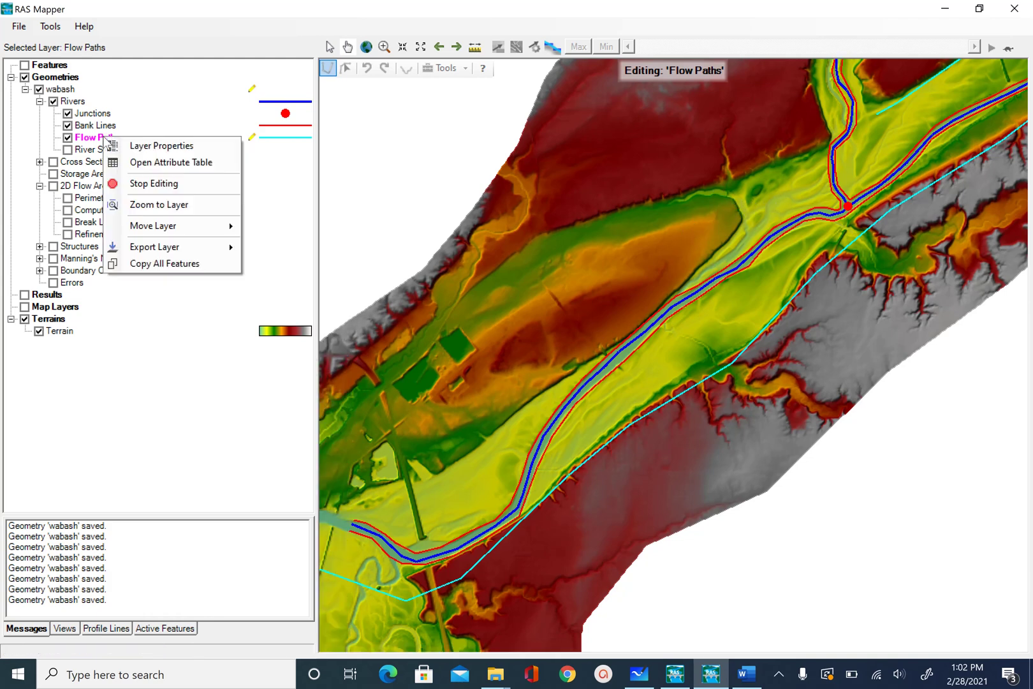
click(185, 187)
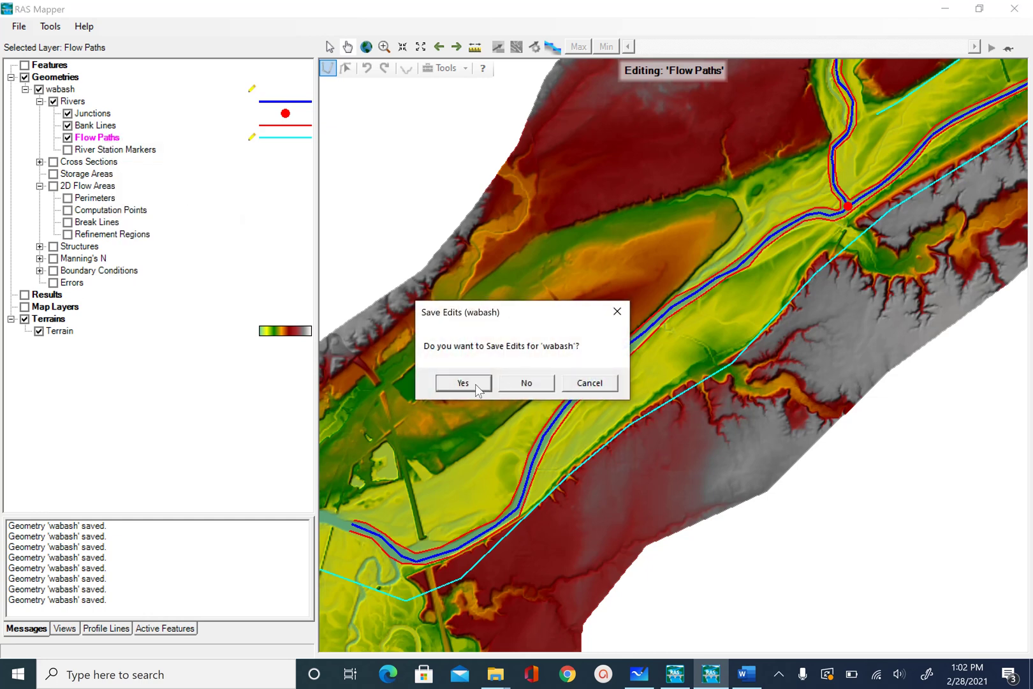
click(463, 383)
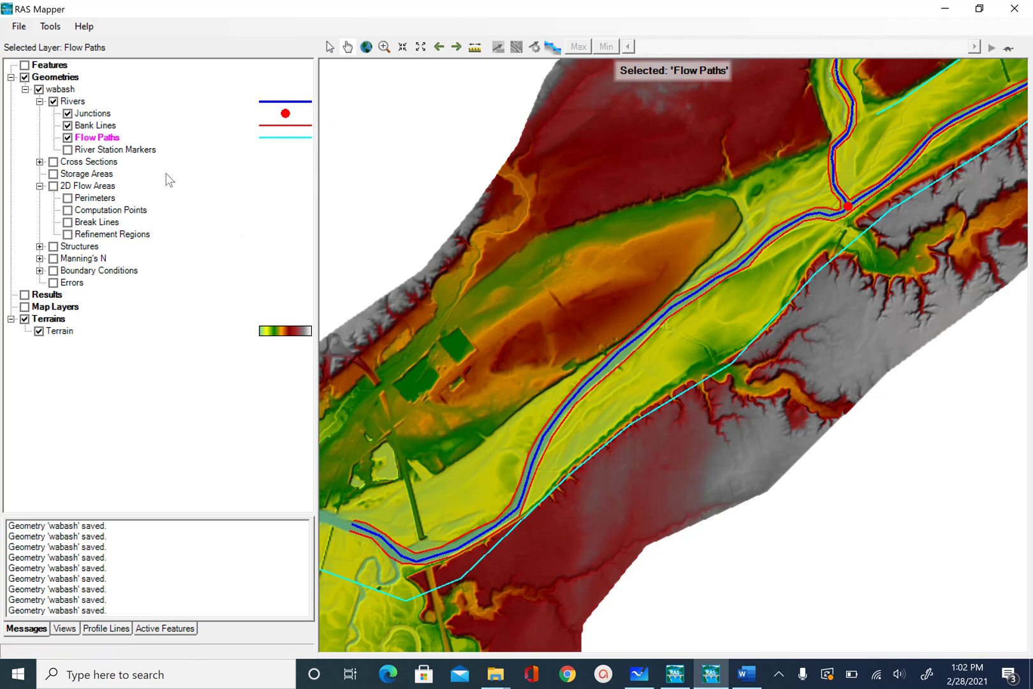
Reopen Flow Paths for editing and start a flow path along the northwestern floodplain edge, just west of the northern tributary.
right_click(96, 138)
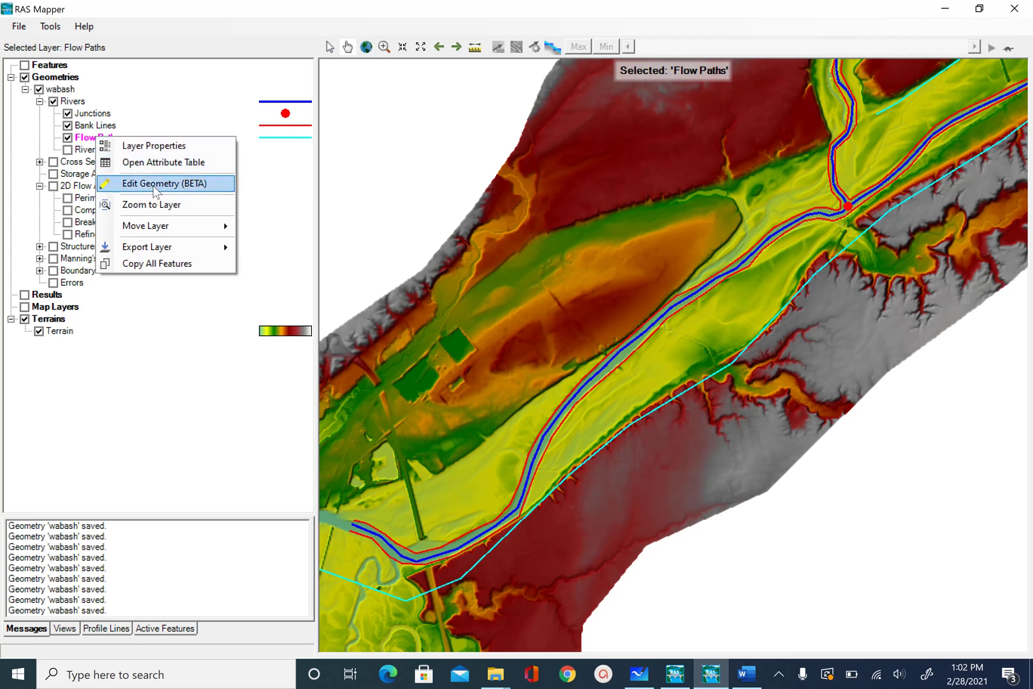
click(155, 185)
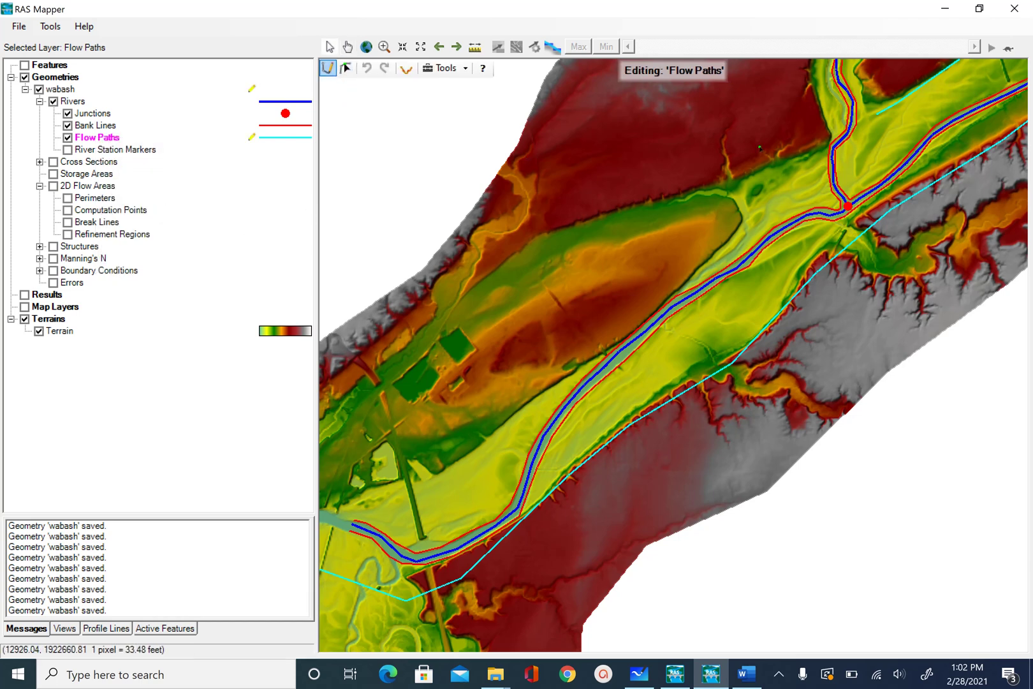
click(793, 158)
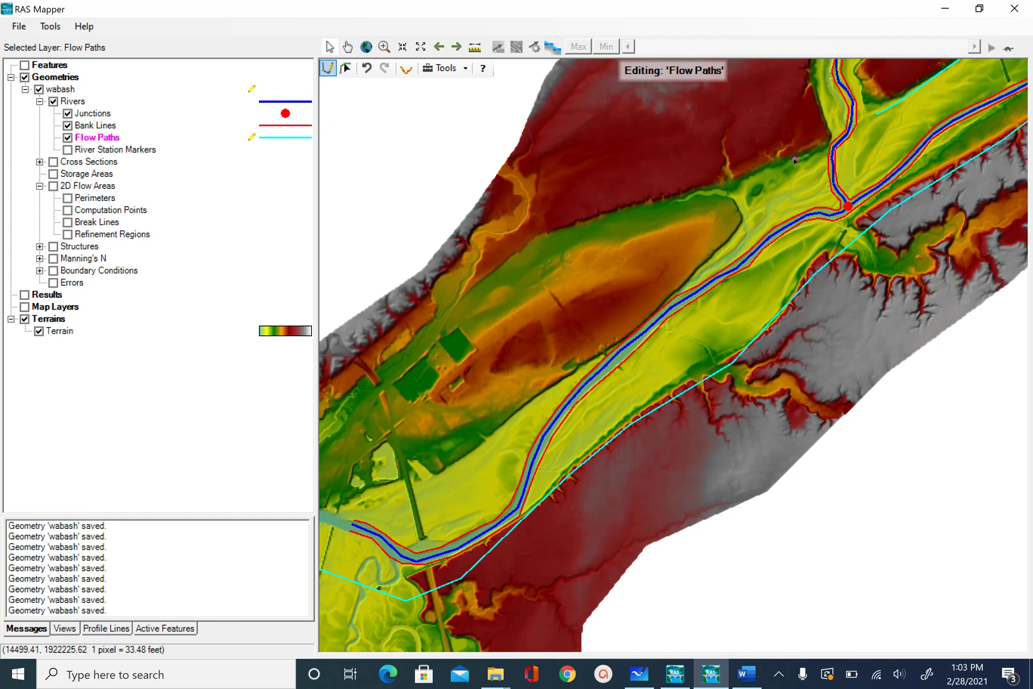
click(738, 191)
click(683, 240)
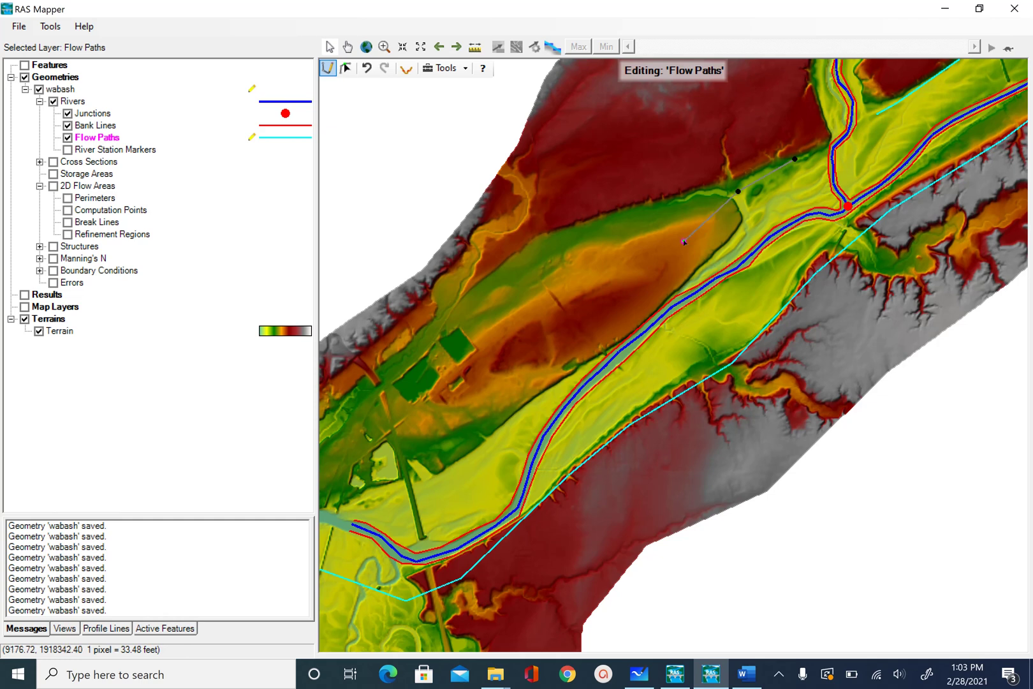
click(626, 284)
key(ctrl+z)
key(ctrl+z)
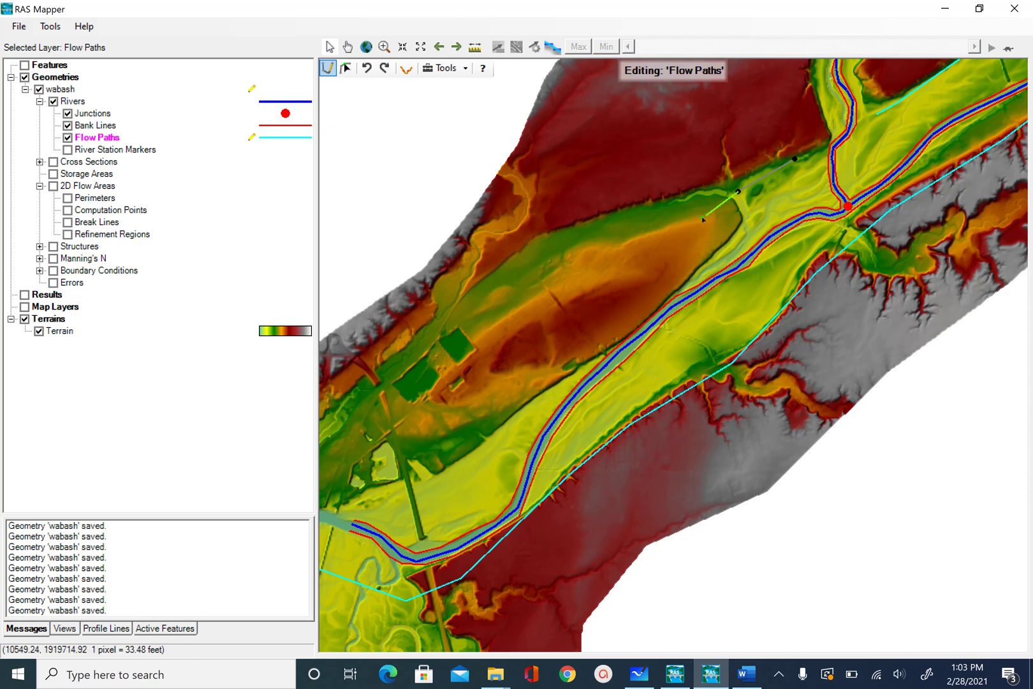
Continue the northwestern flow path southwest across the orange high ground and finish it past the road embankment, north of the main river's downstream end.
click(700, 225)
click(656, 267)
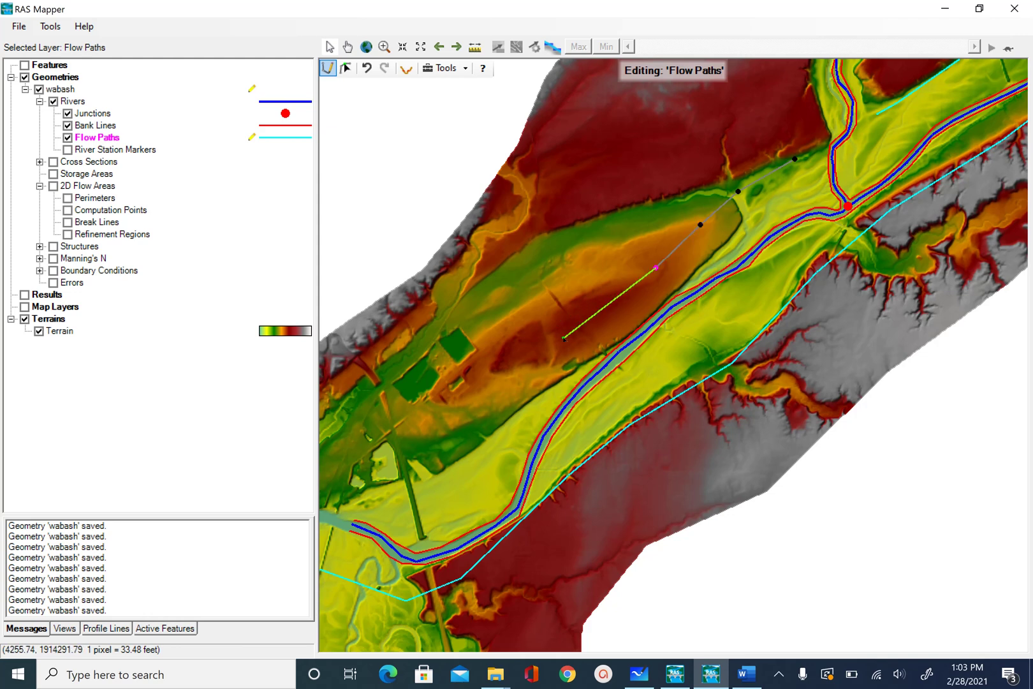
click(563, 338)
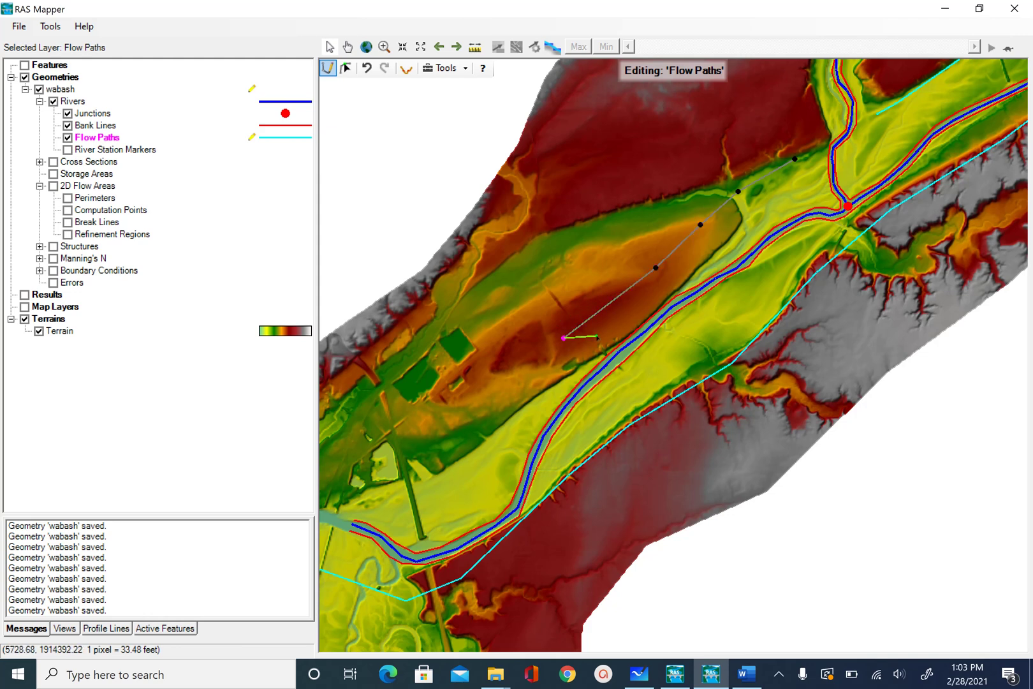
click(489, 417)
click(444, 458)
click(397, 478)
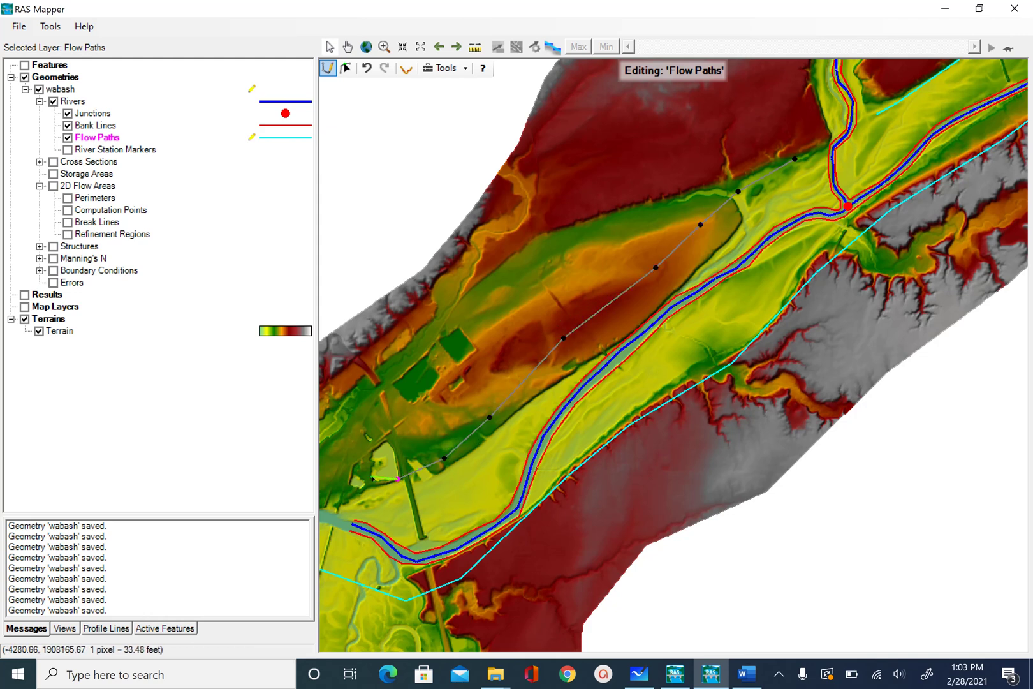
double_click(357, 476)
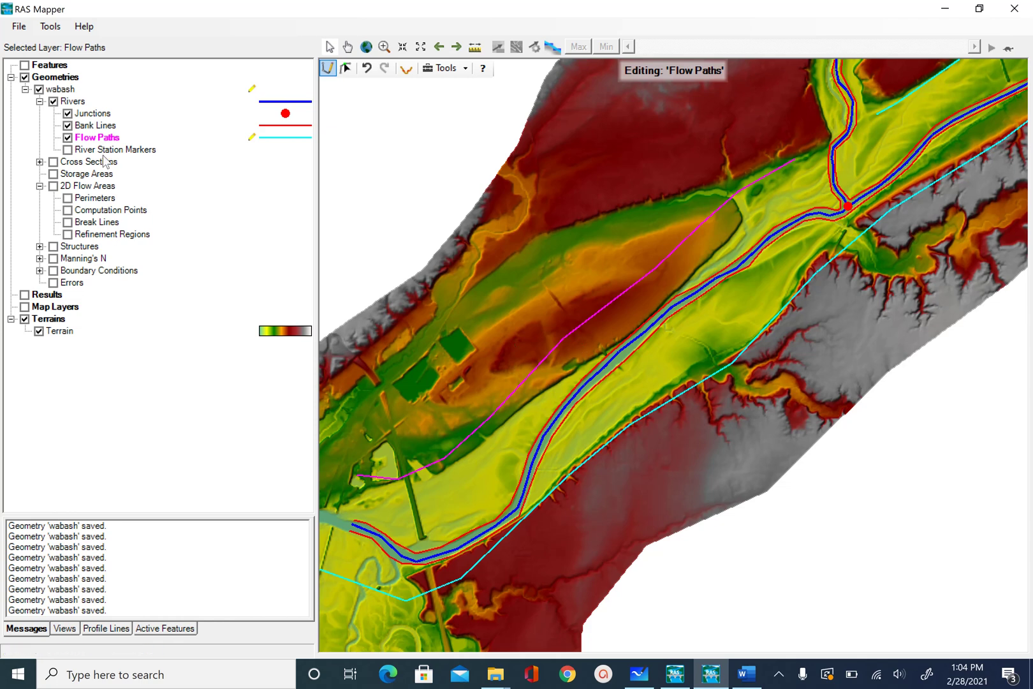
Stop editing Flow Paths and save the northwestern main-river flow path to the wabash geometry.
right_click(105, 140)
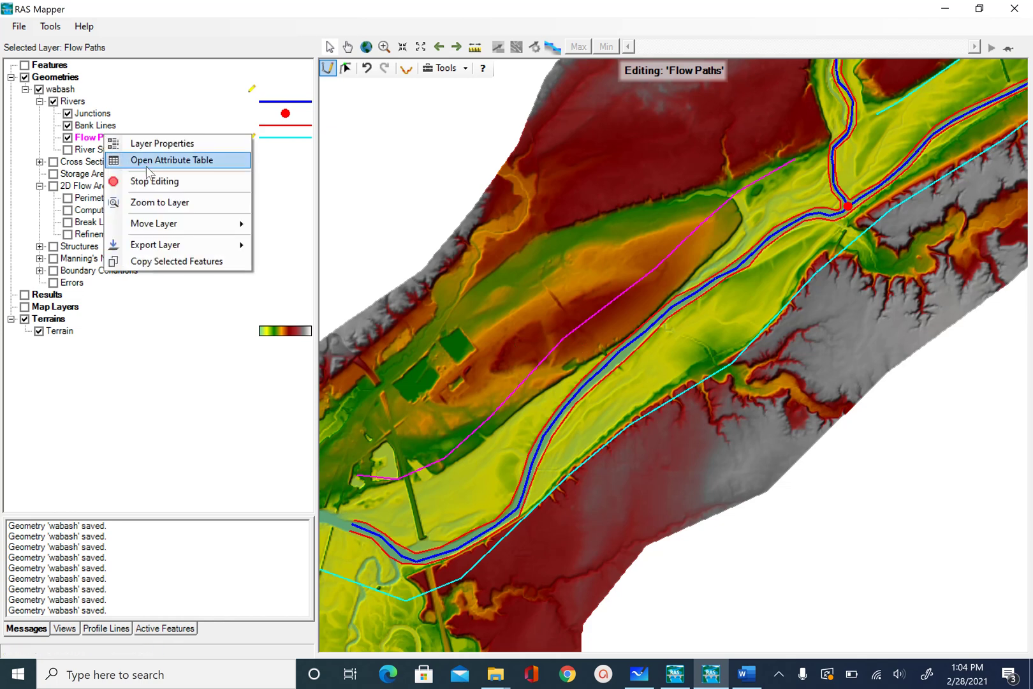
click(184, 181)
click(475, 384)
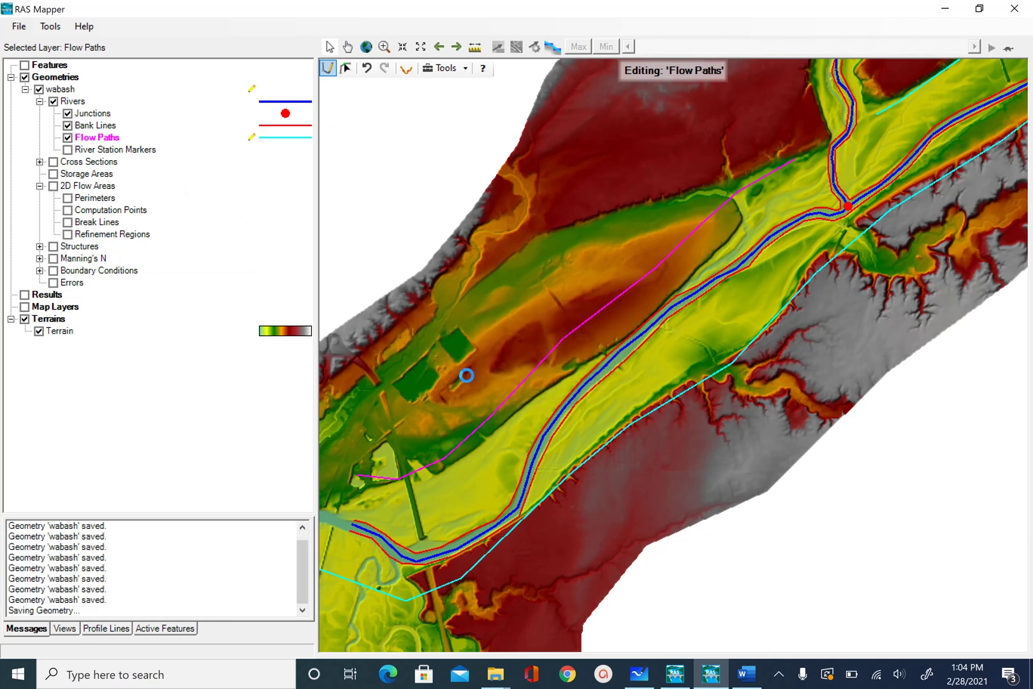
Reopen Flow Paths for editing and digitize a flow path along the tributary's eastern overbank, from the inside of its upstream bend to just above the junction.
scroll(595, 292, down, 1)
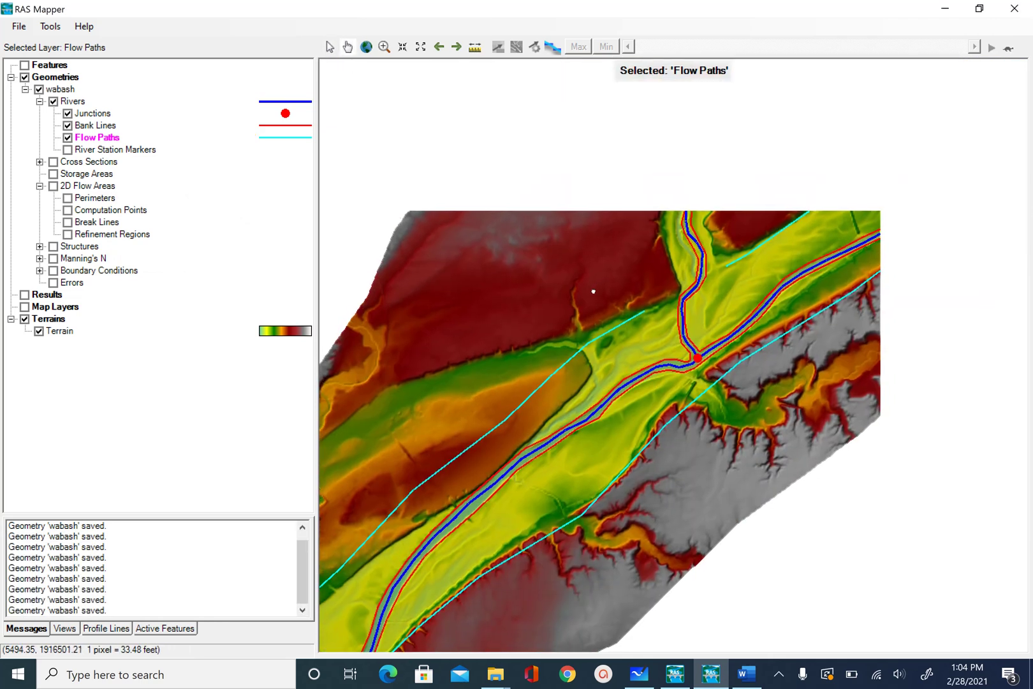
scroll(722, 249, up, 2)
scroll(734, 225, up, 1)
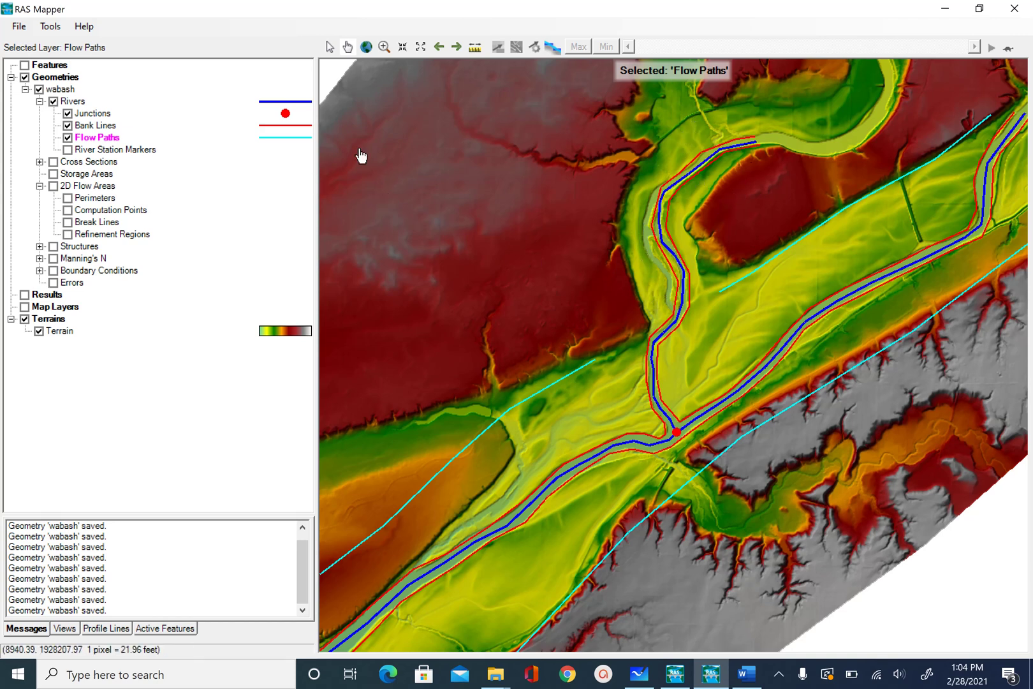
right_click(104, 138)
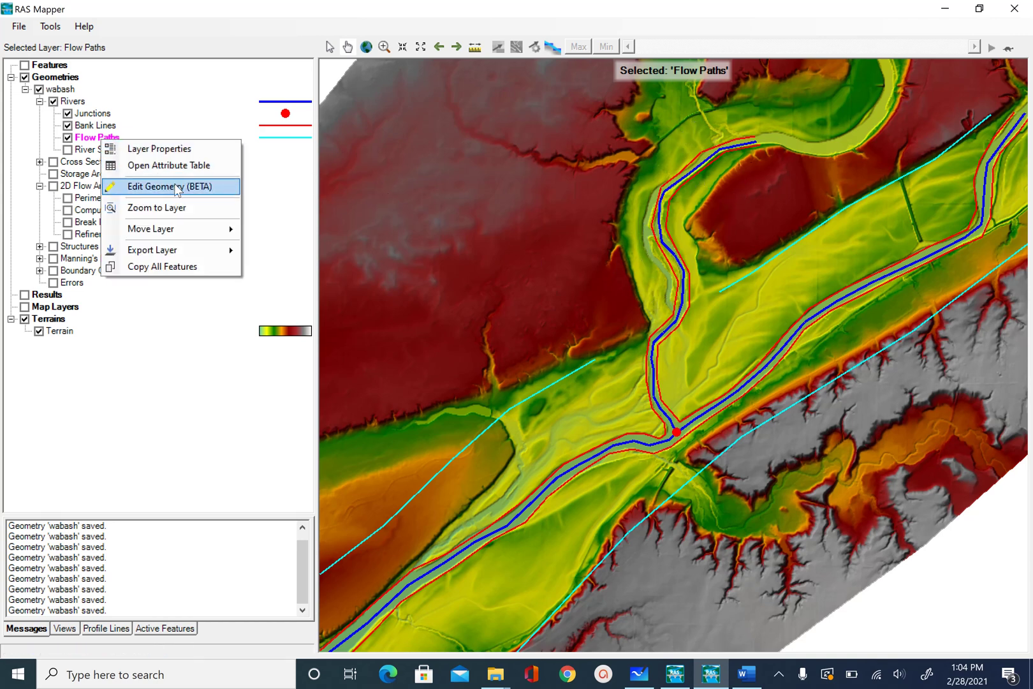
click(177, 187)
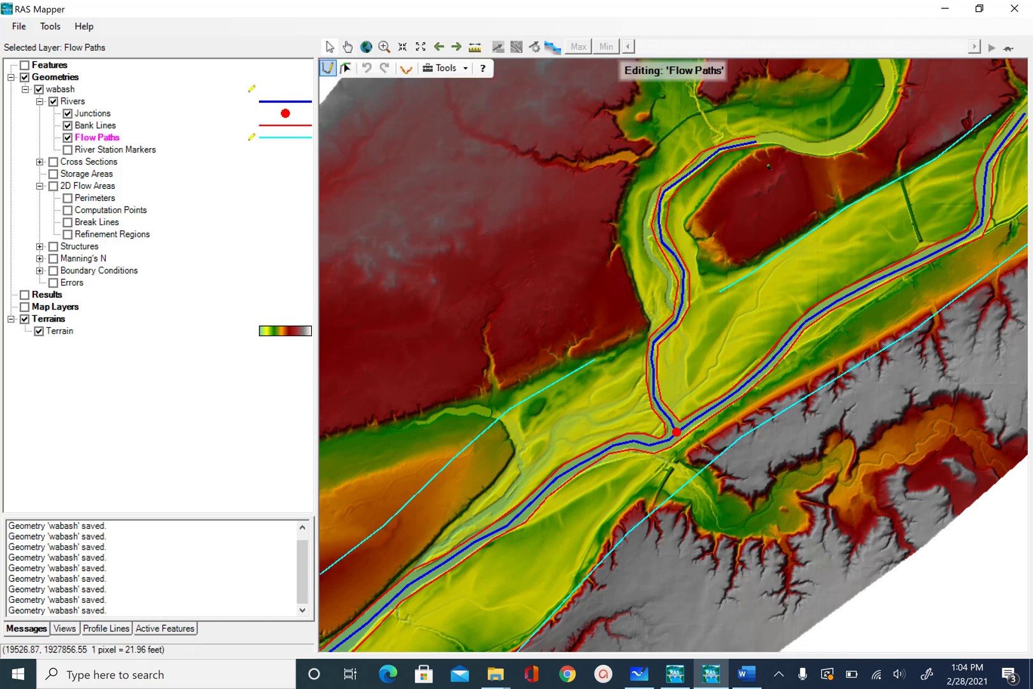
click(715, 196)
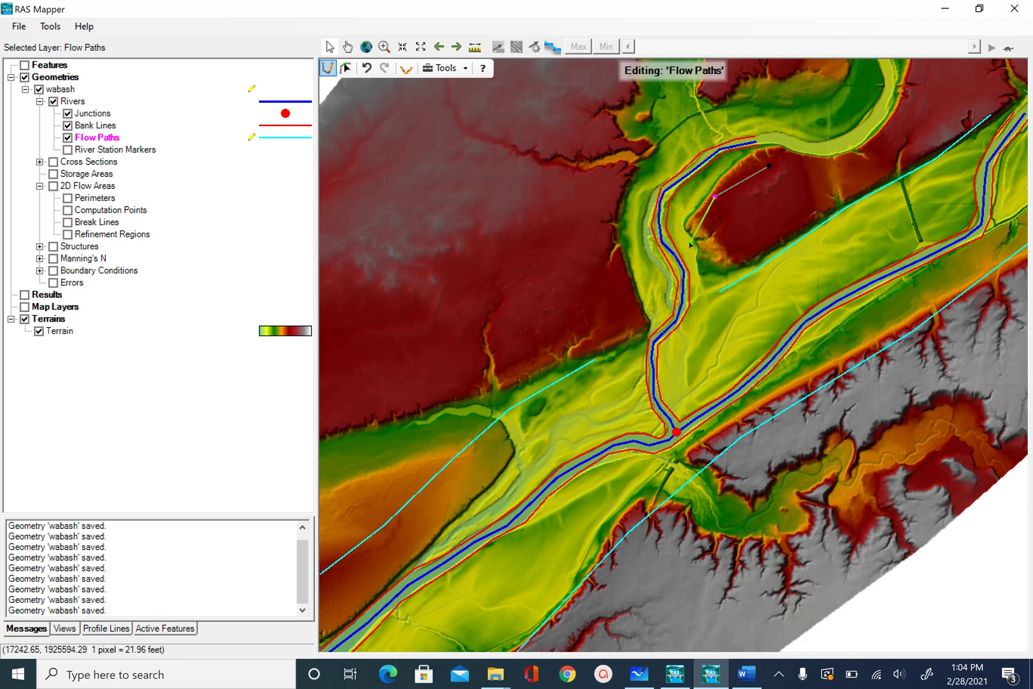
click(695, 226)
click(697, 260)
click(705, 301)
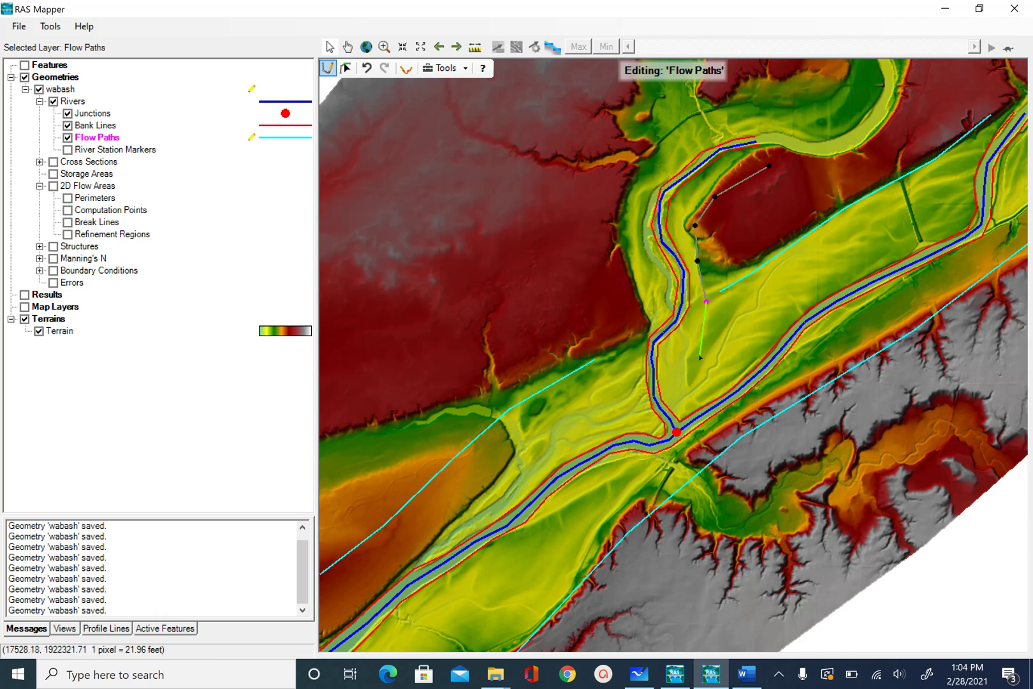
double_click(700, 356)
Digitize a flow path along the tributary's western valley edge, from north of its upstream end down to just above the junction.
click(719, 109)
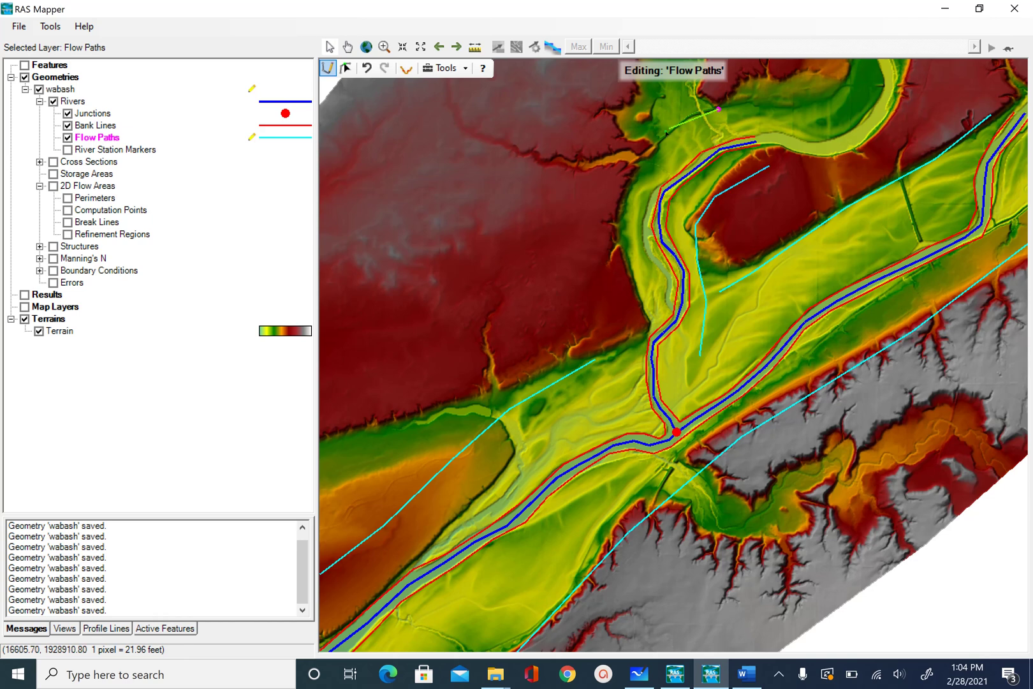
click(659, 137)
click(616, 197)
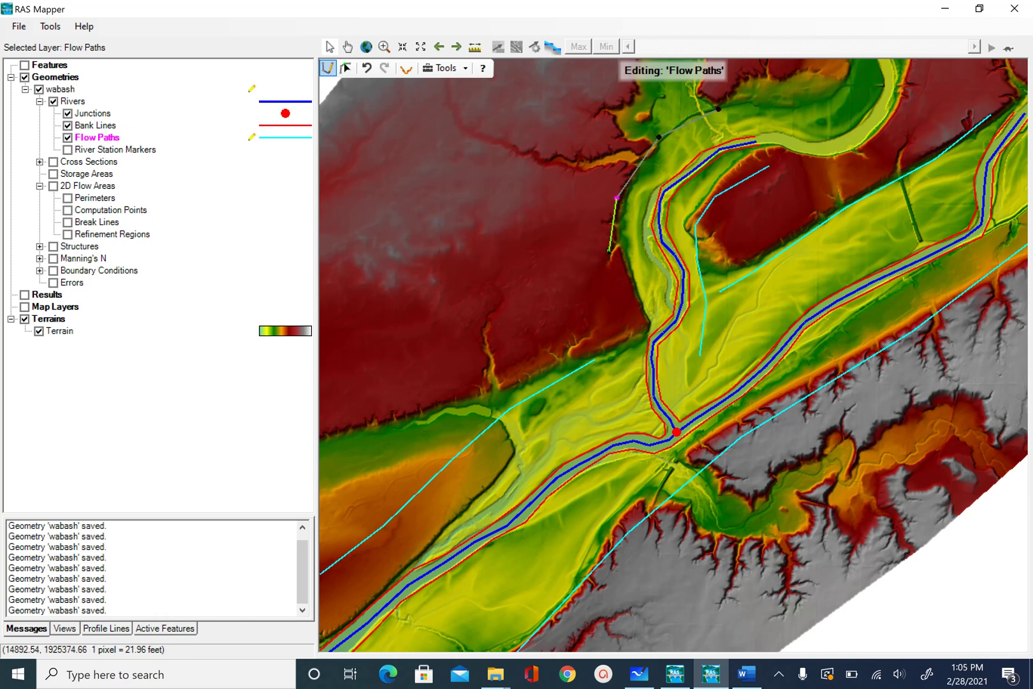
click(617, 253)
click(626, 304)
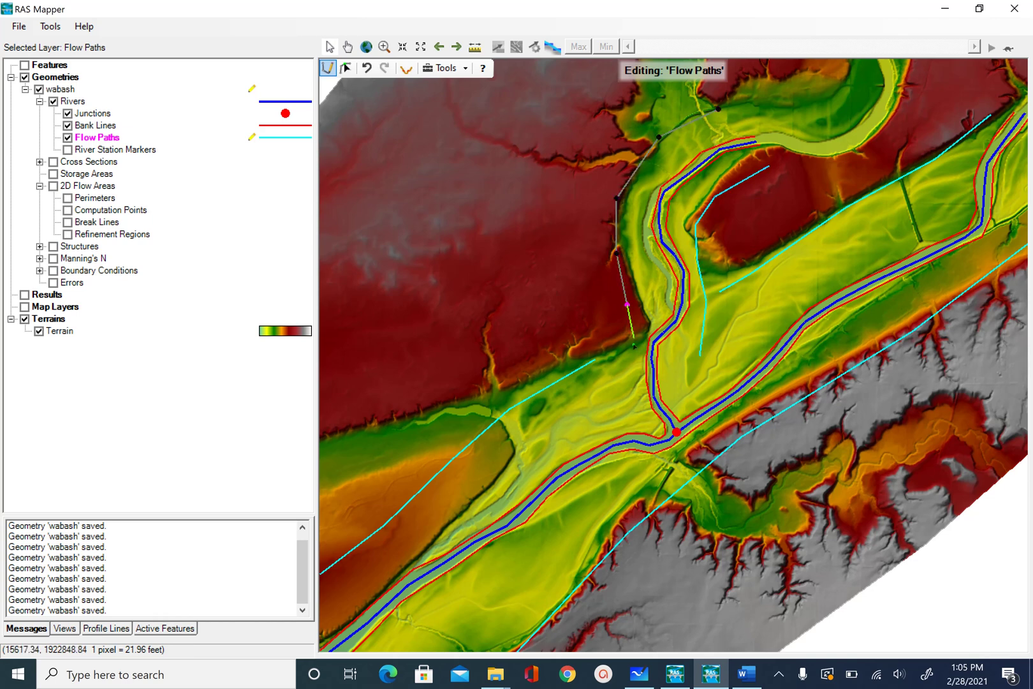
double_click(622, 375)
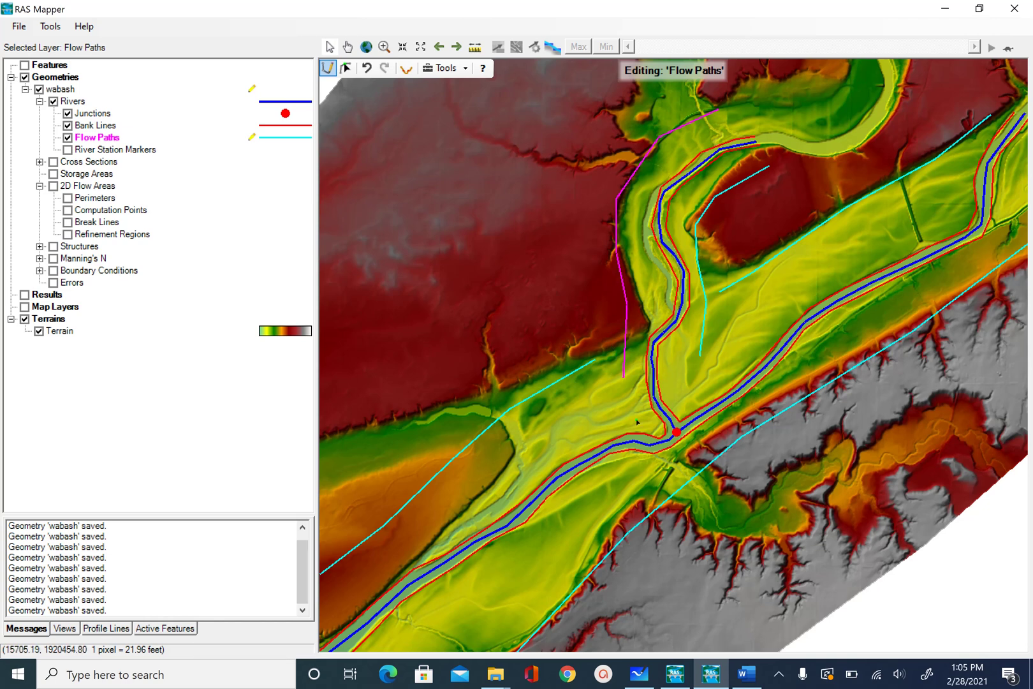
End the Flow Paths editing session and save both tributary flow paths to the wabash geometry.
right_click(103, 140)
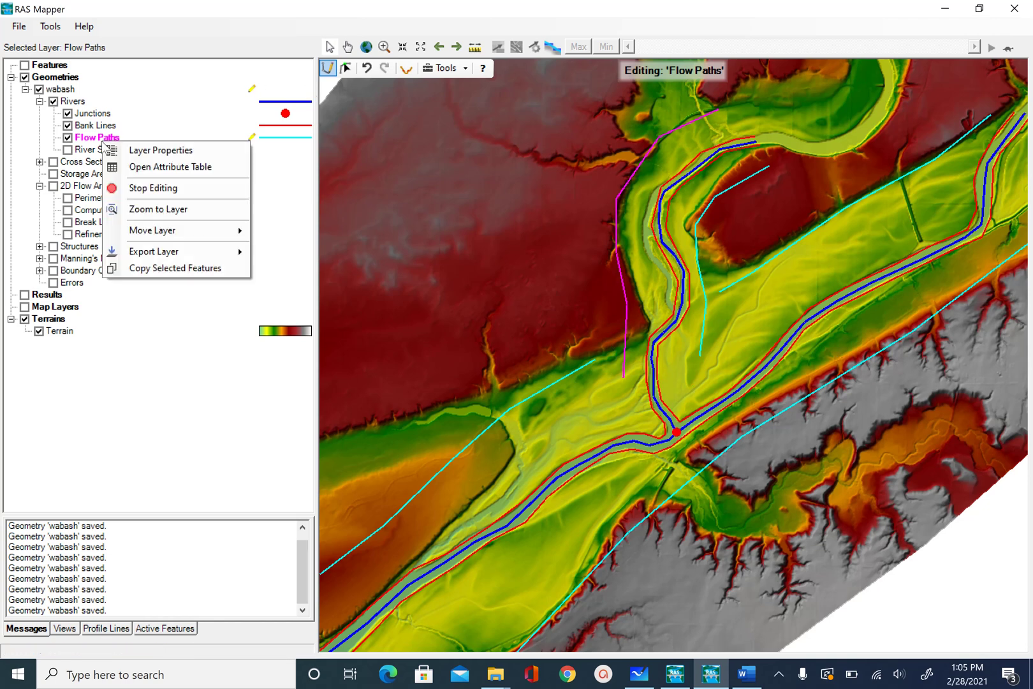
click(169, 188)
click(483, 384)
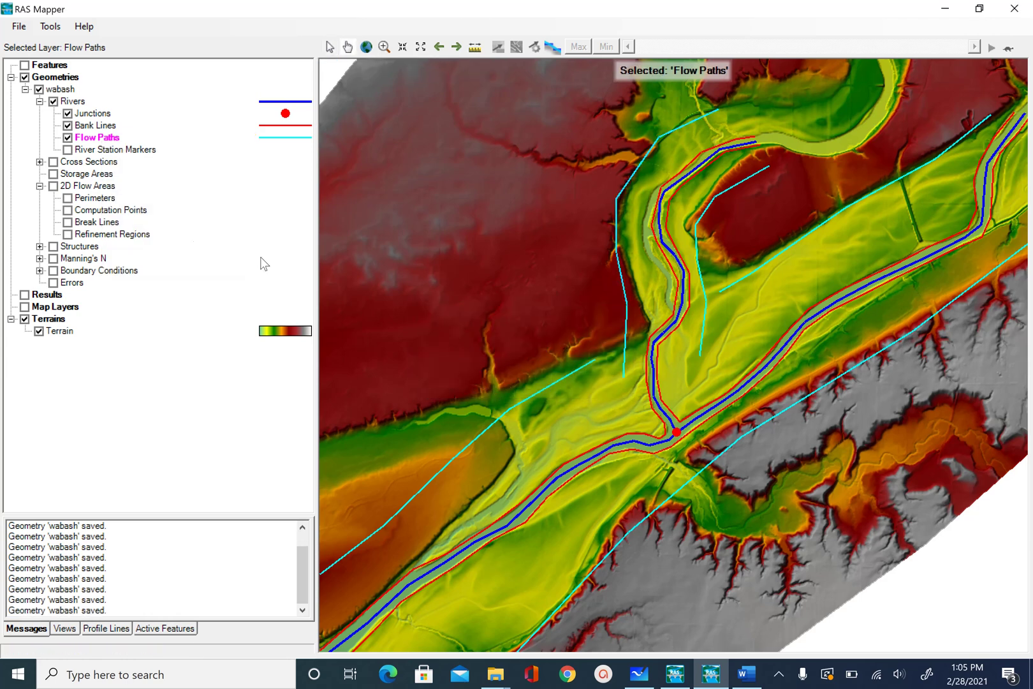
Examine the Flow Paths attribute table for the digitized polylines and their lengths, and close it.
right_click(103, 138)
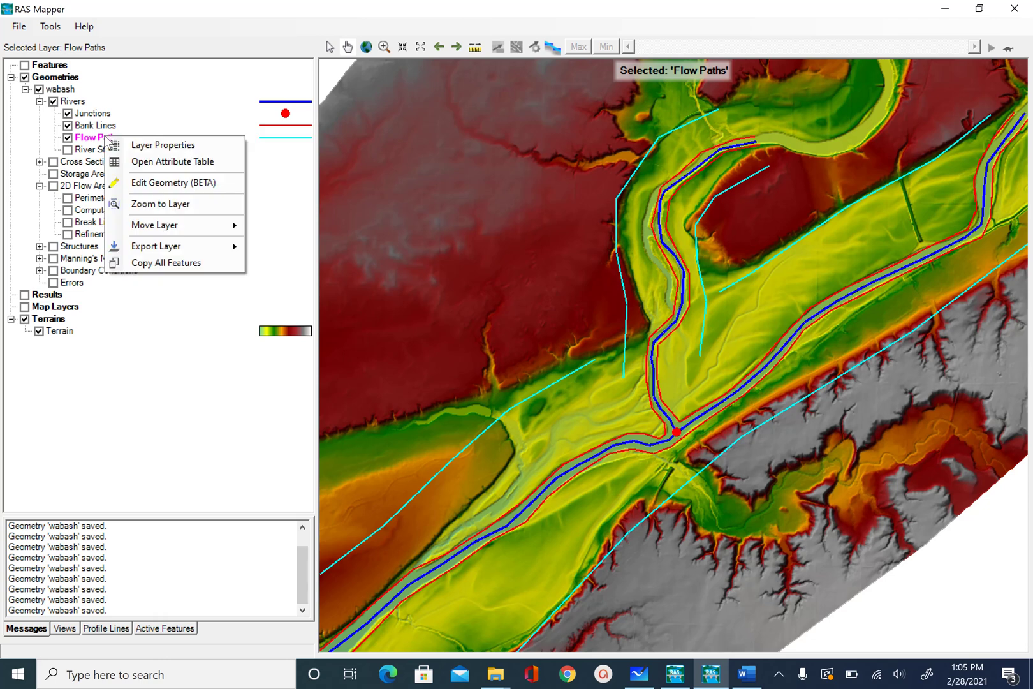
click(192, 160)
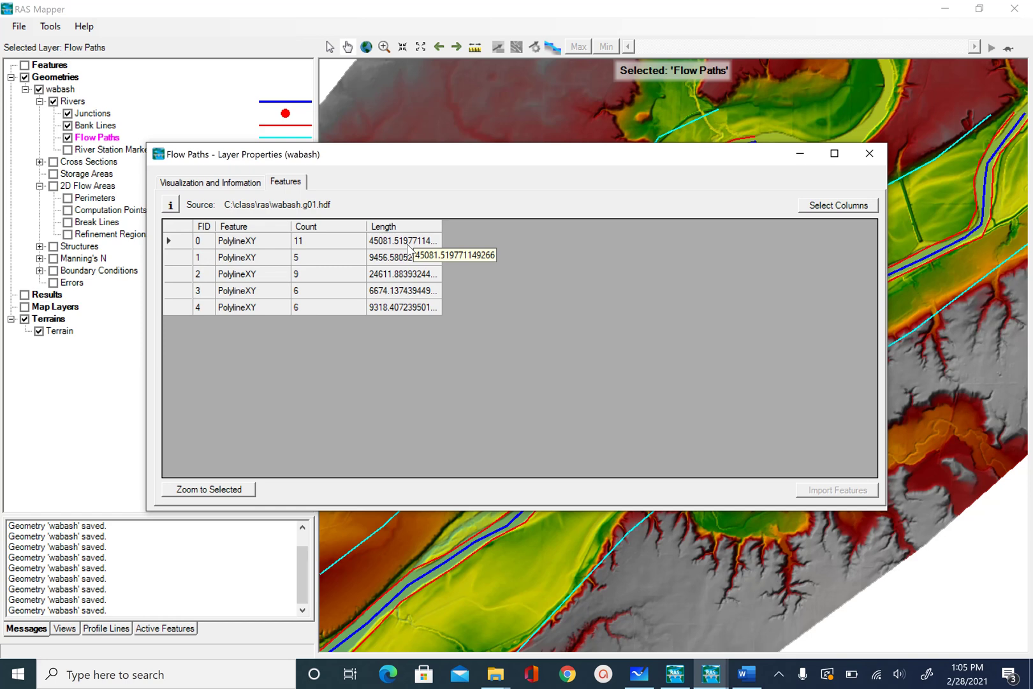
click(868, 152)
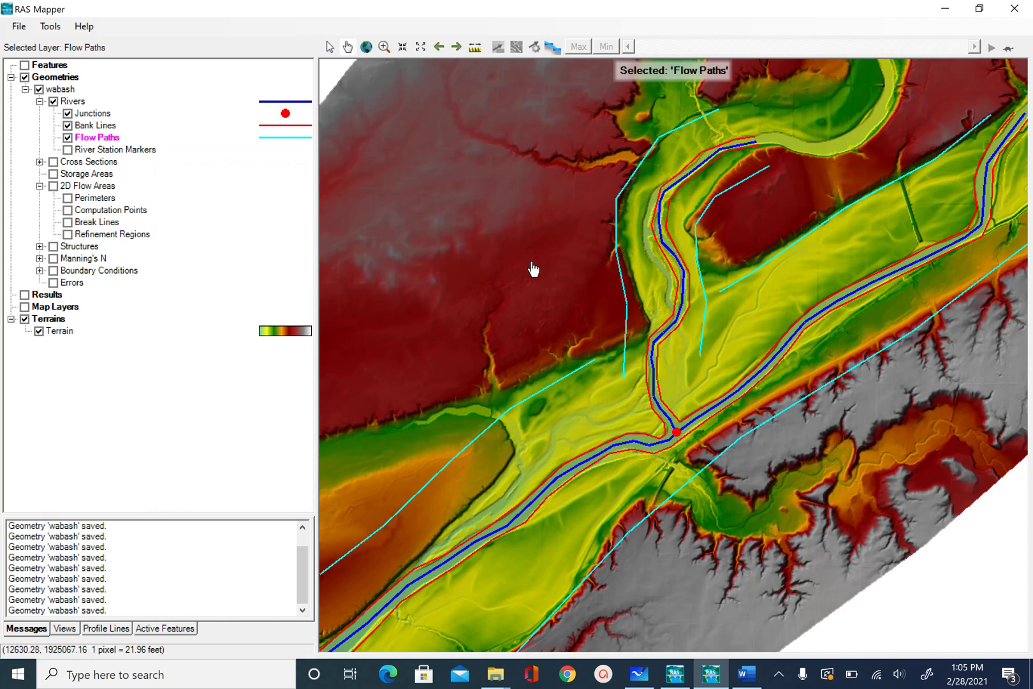
right_click(102, 145)
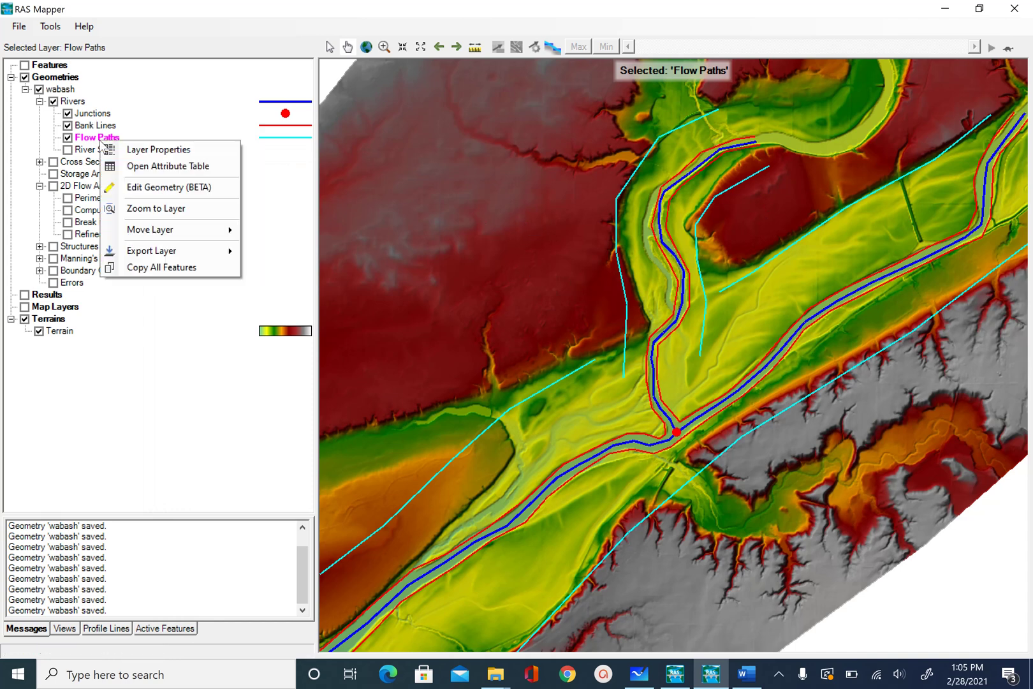
click(220, 40)
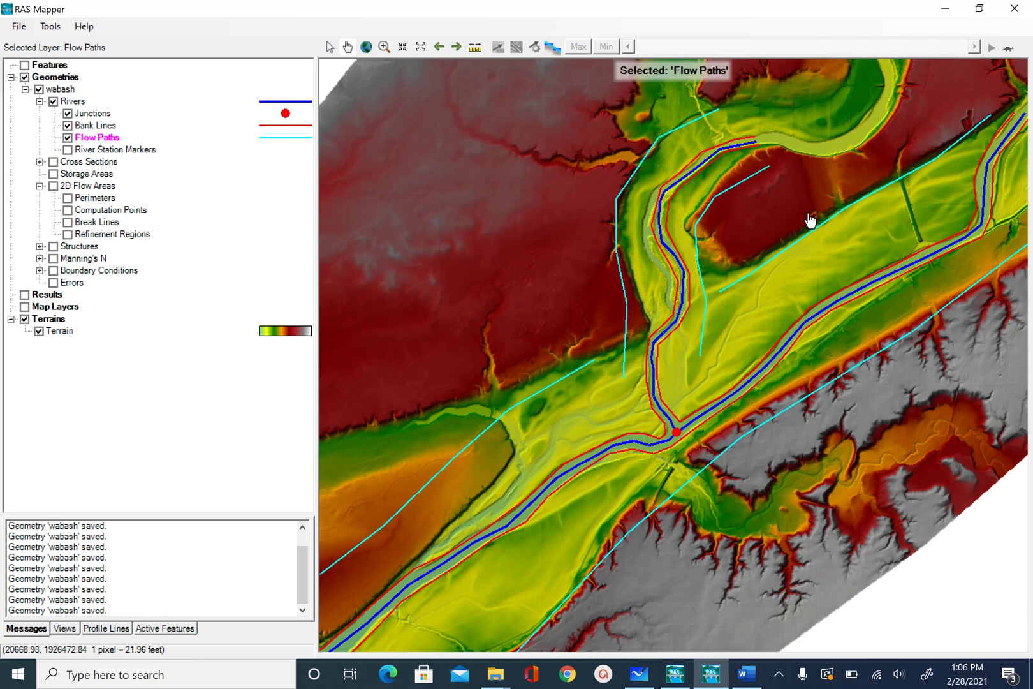
Save the project with the digitized flow paths for the main river and its tributary.
scroll(809, 219, down, 2)
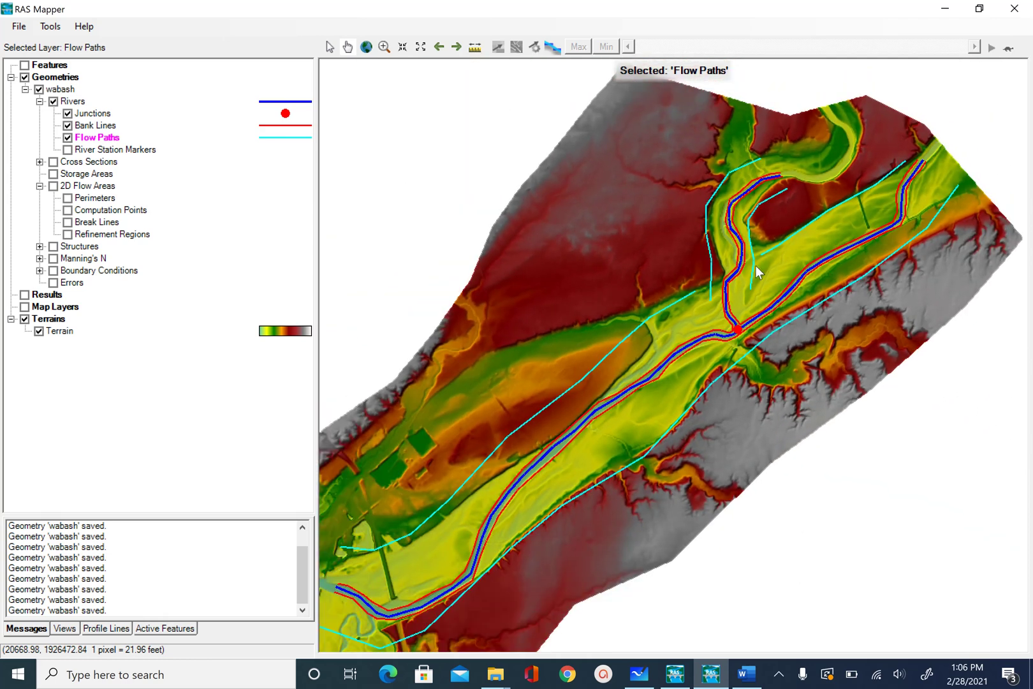
drag(669, 315, 721, 229)
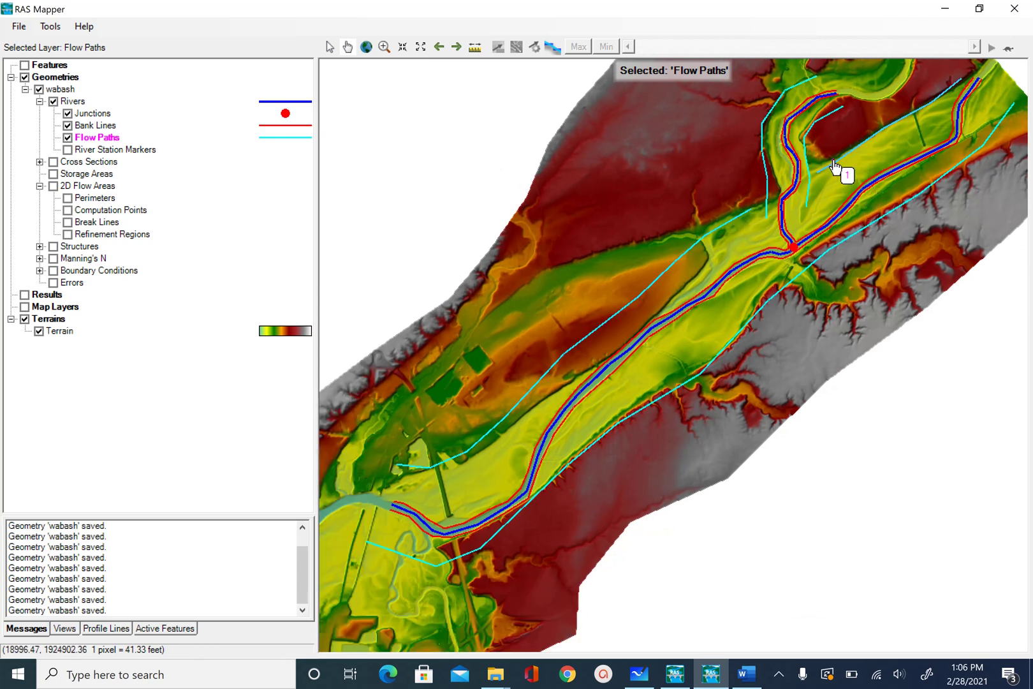
click(19, 28)
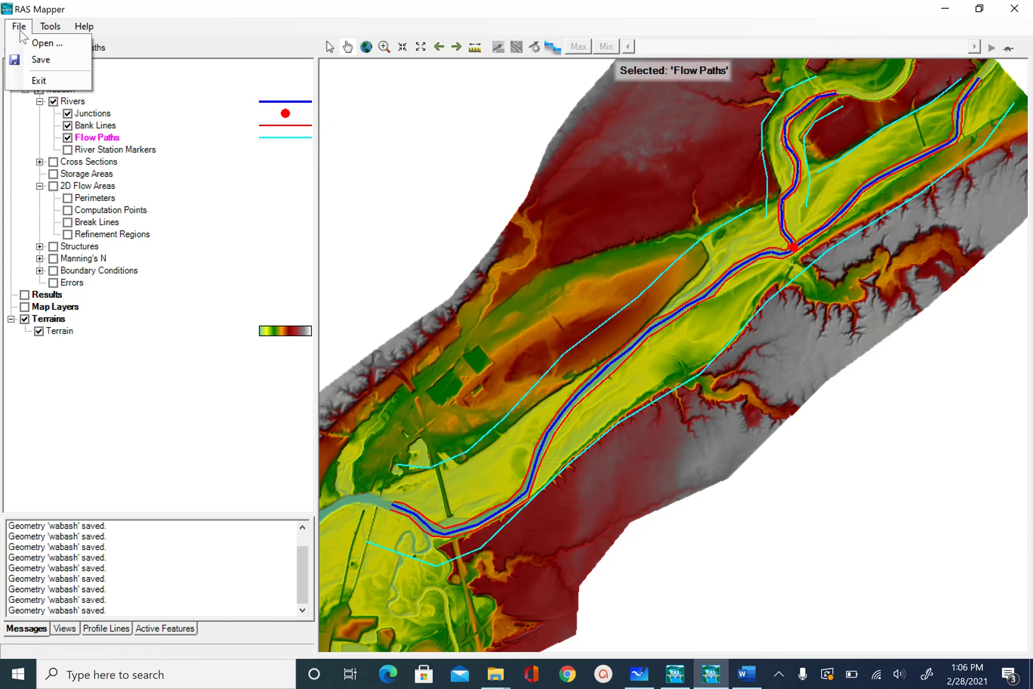
click(39, 60)
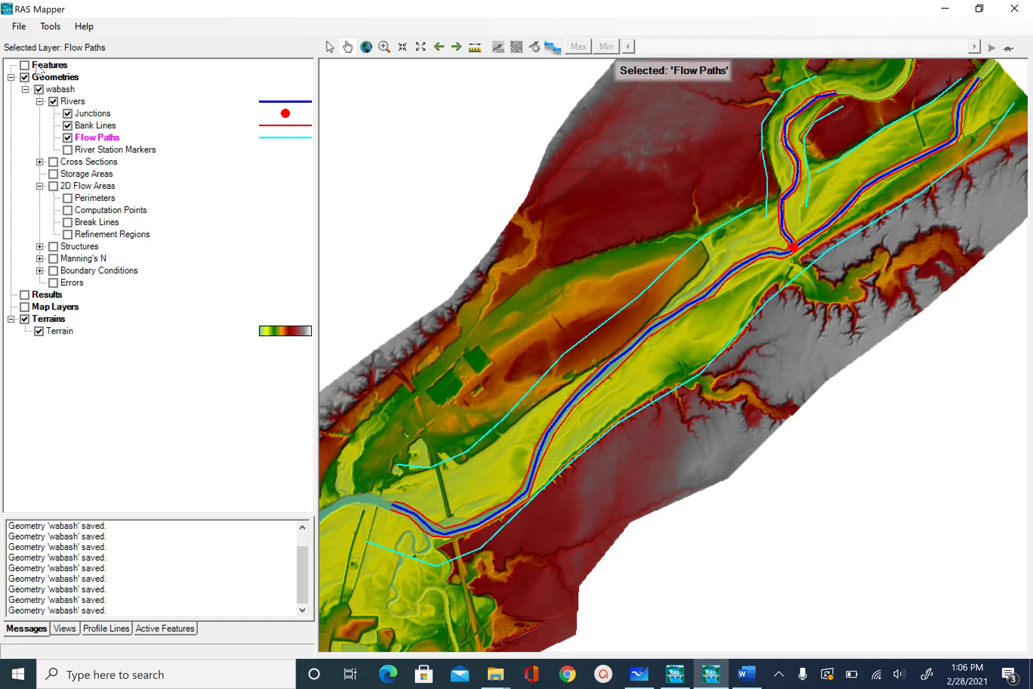